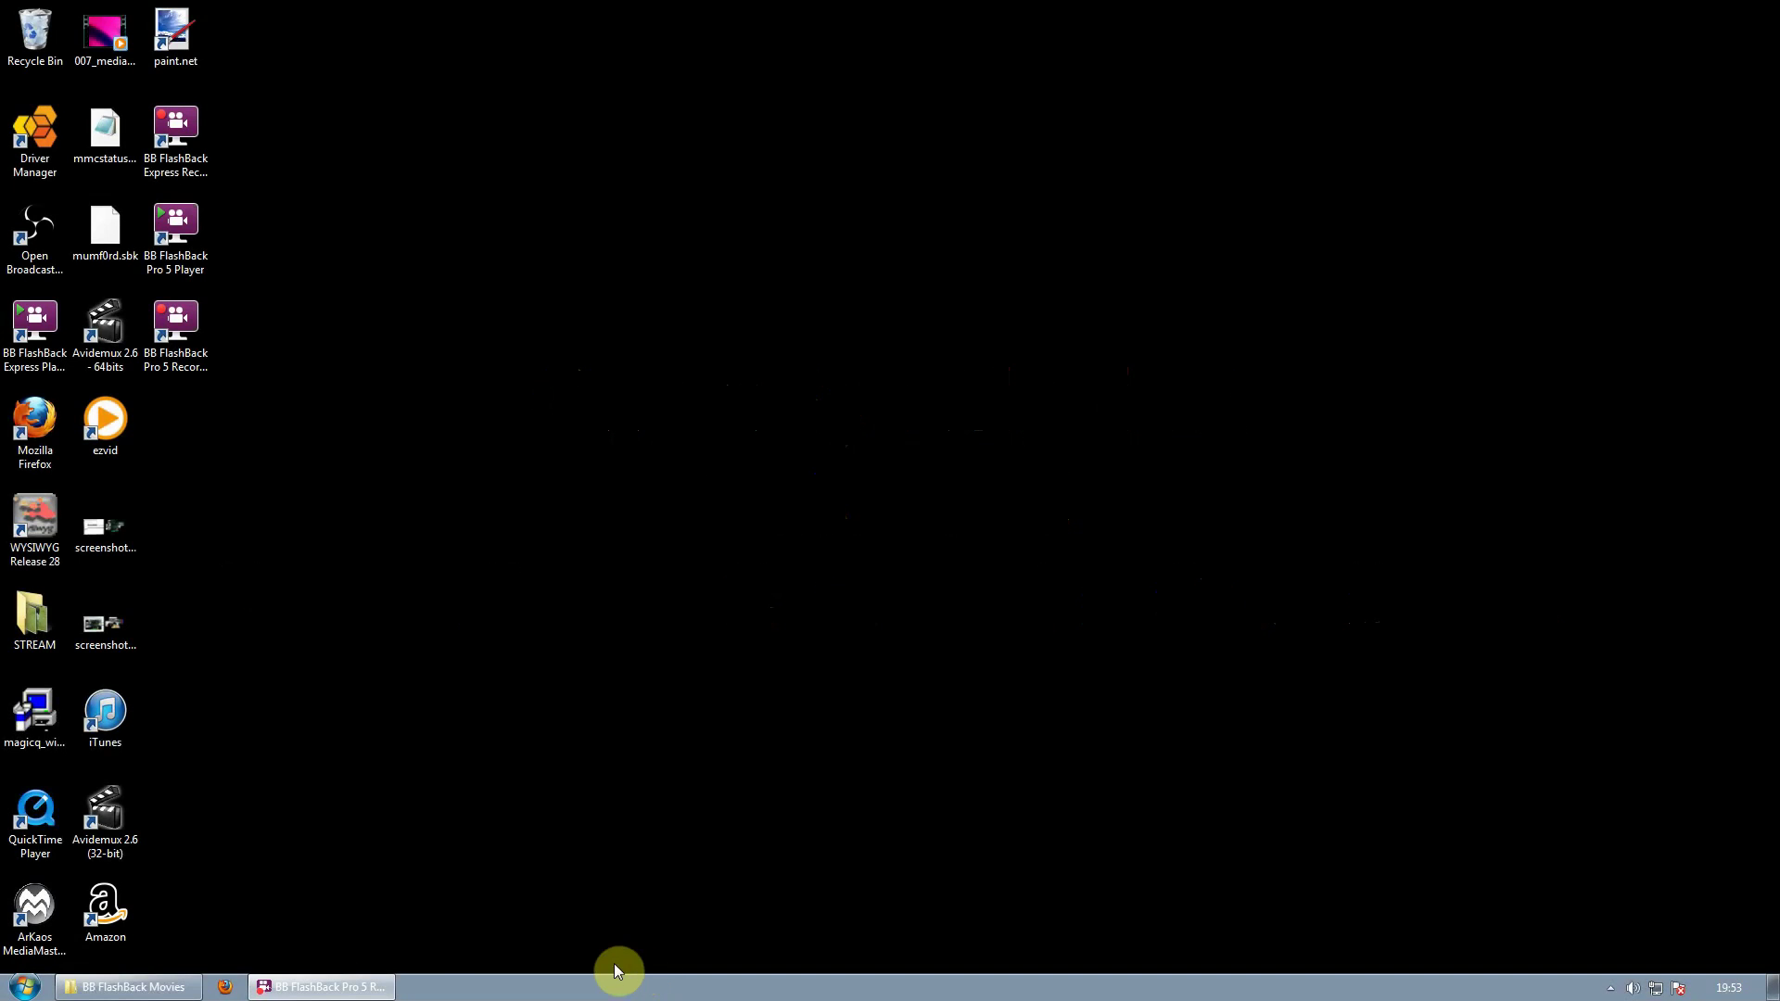
# Step: Launch MagicQ PC with the Lighting demo show and open the MagicQ Visualiser window
pyautogui.click(26, 990)
pyautogui.click(97, 908)
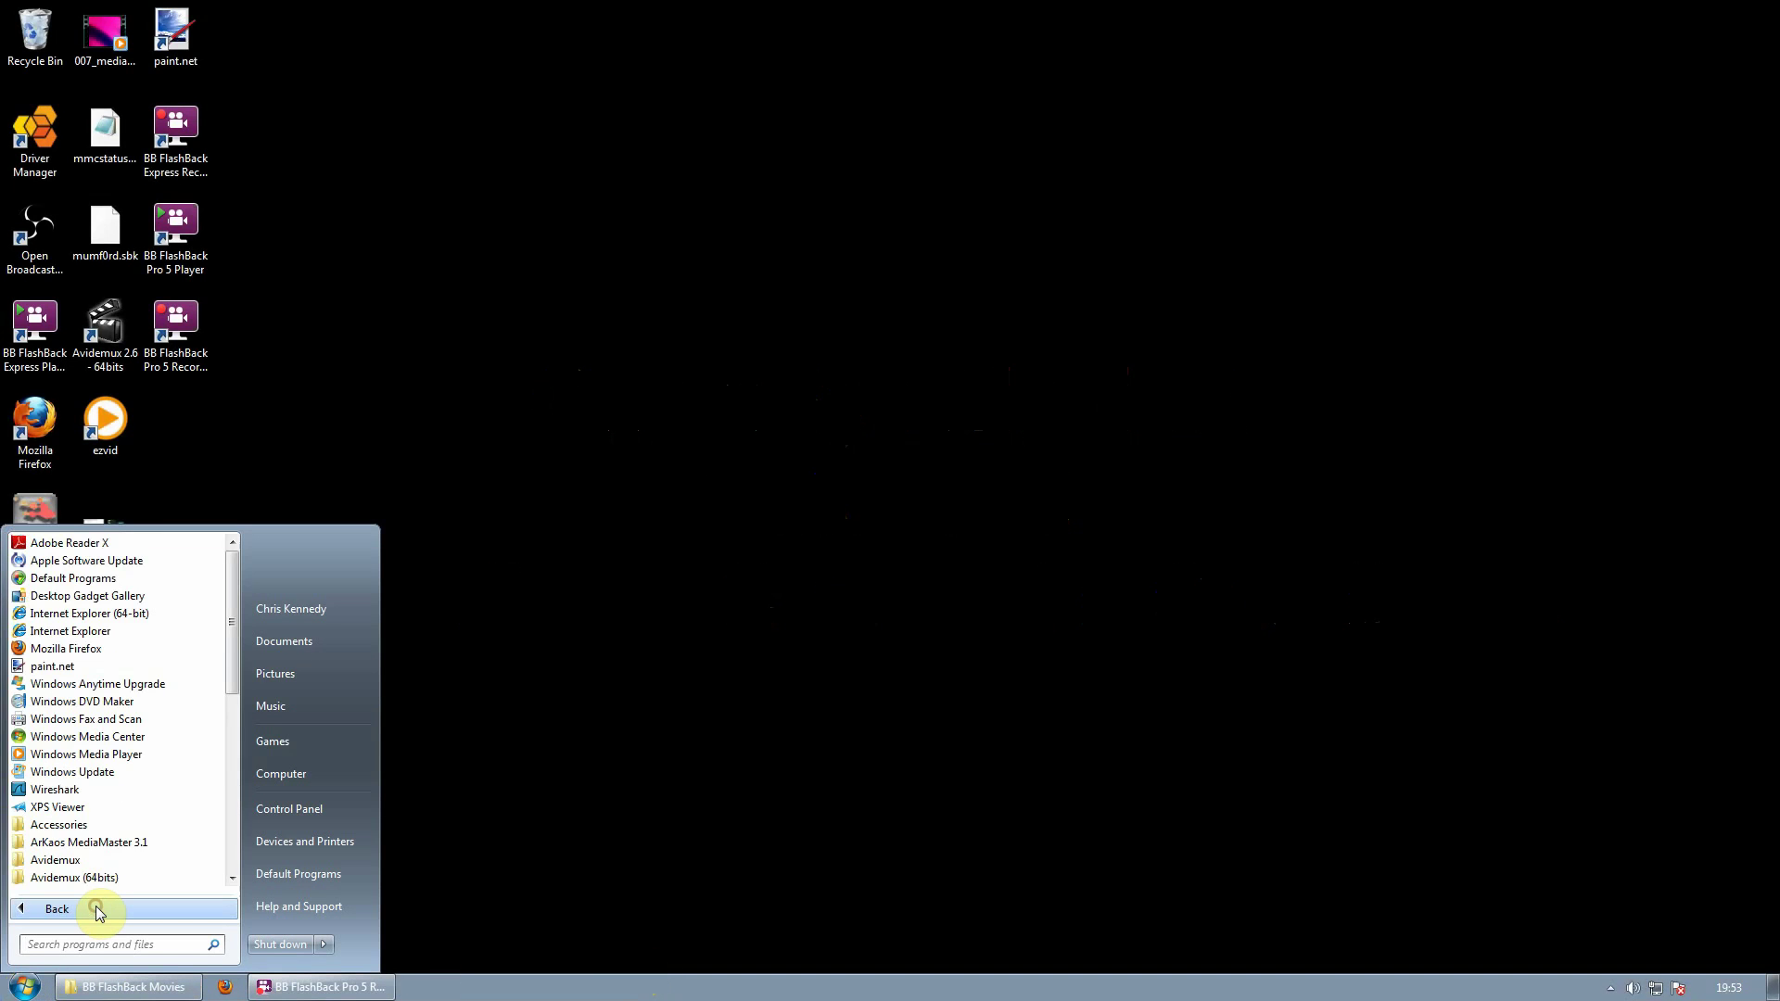
pyautogui.moveTo(238, 686); pyautogui.dragTo(238, 743)
pyautogui.click(128, 828)
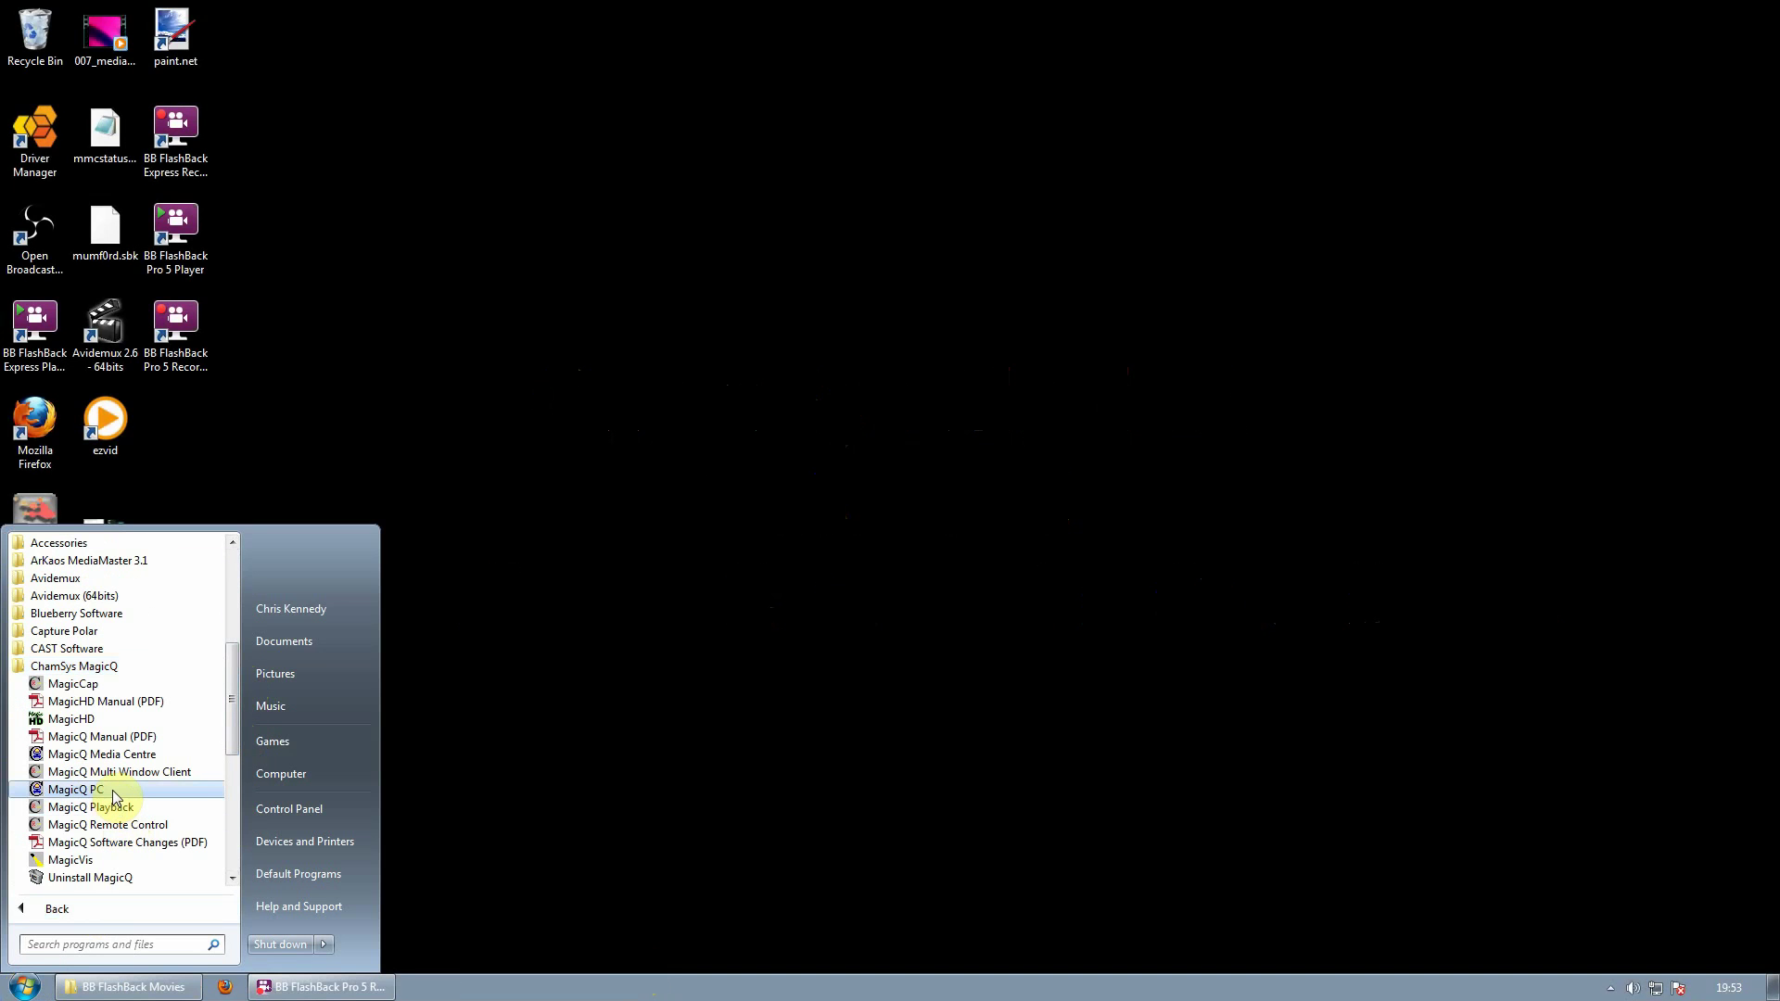
pyautogui.click(114, 790)
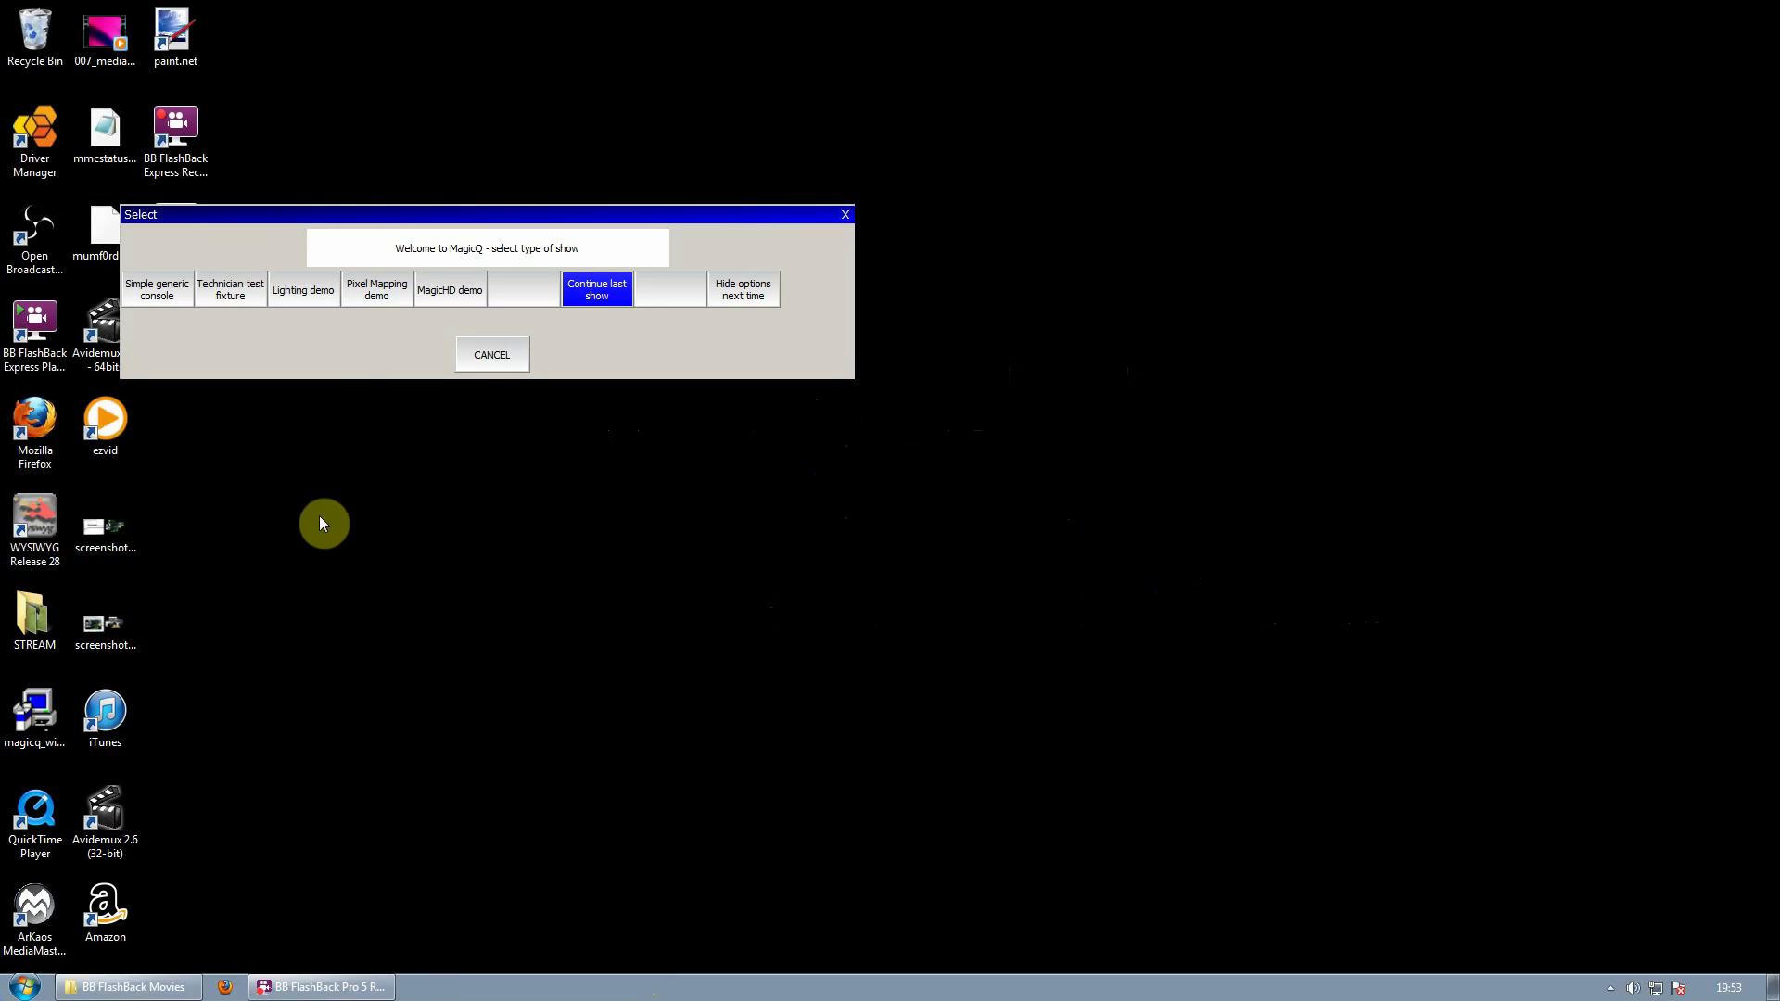
pyautogui.click(320, 288)
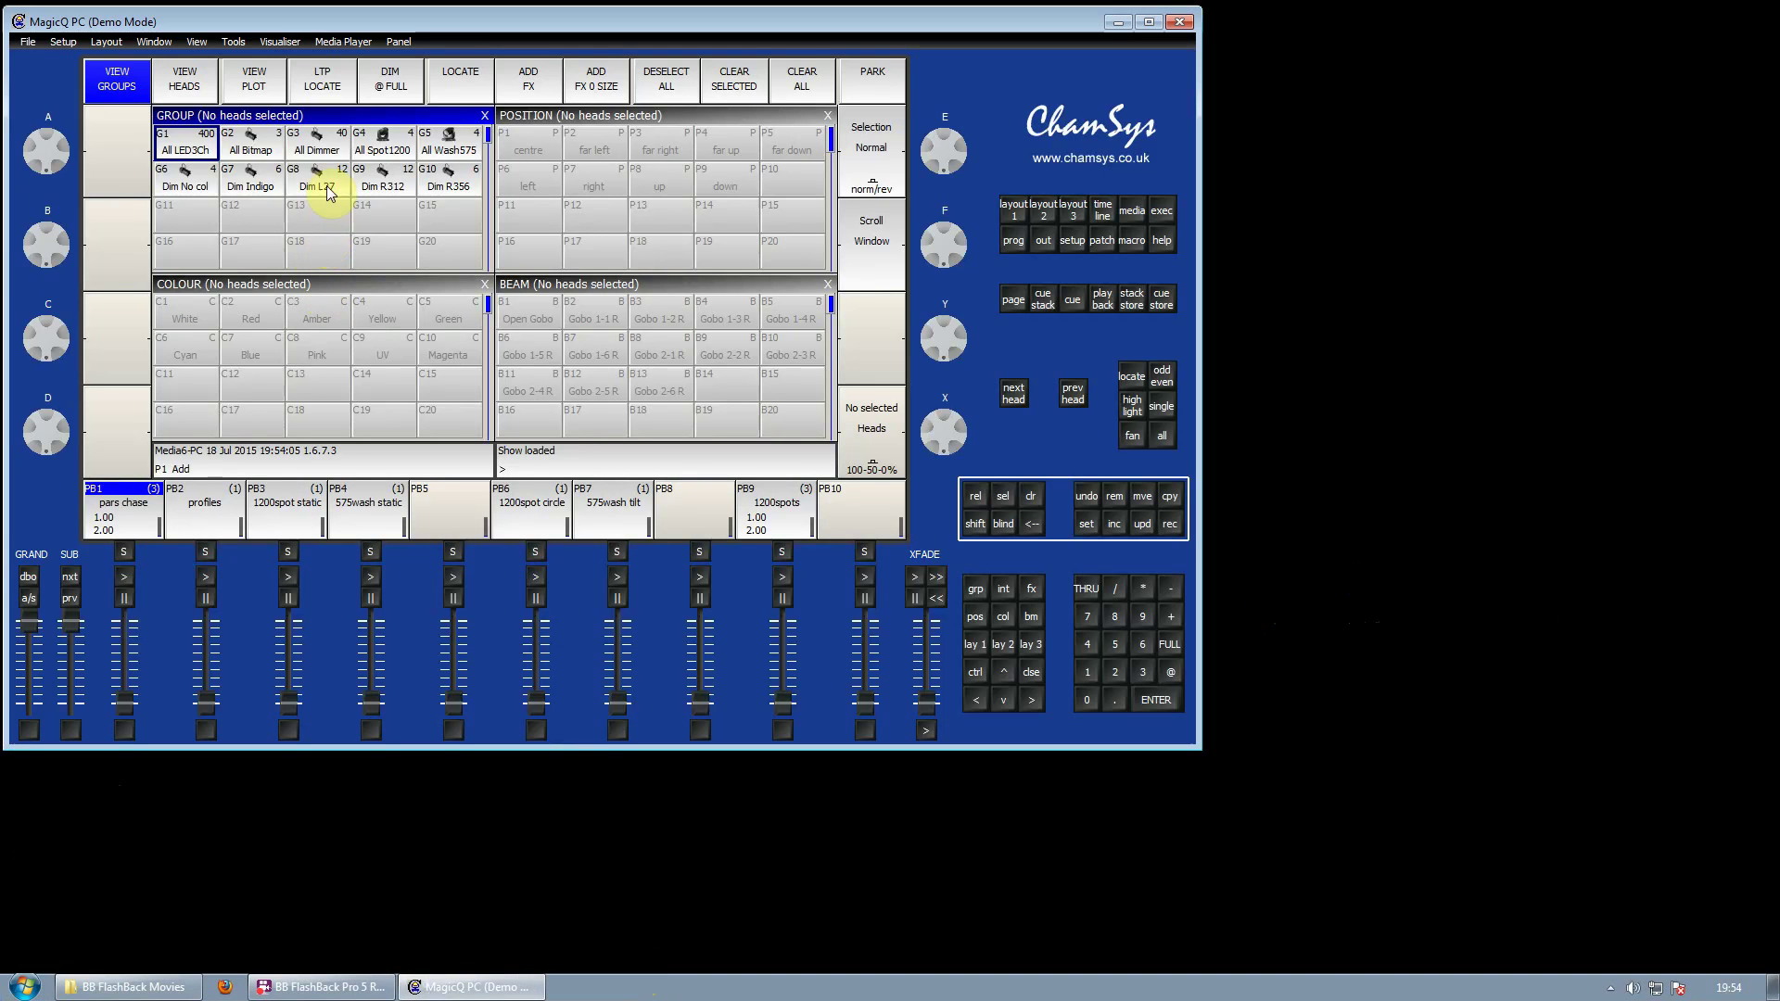
pyautogui.click(289, 43)
pyautogui.click(301, 61)
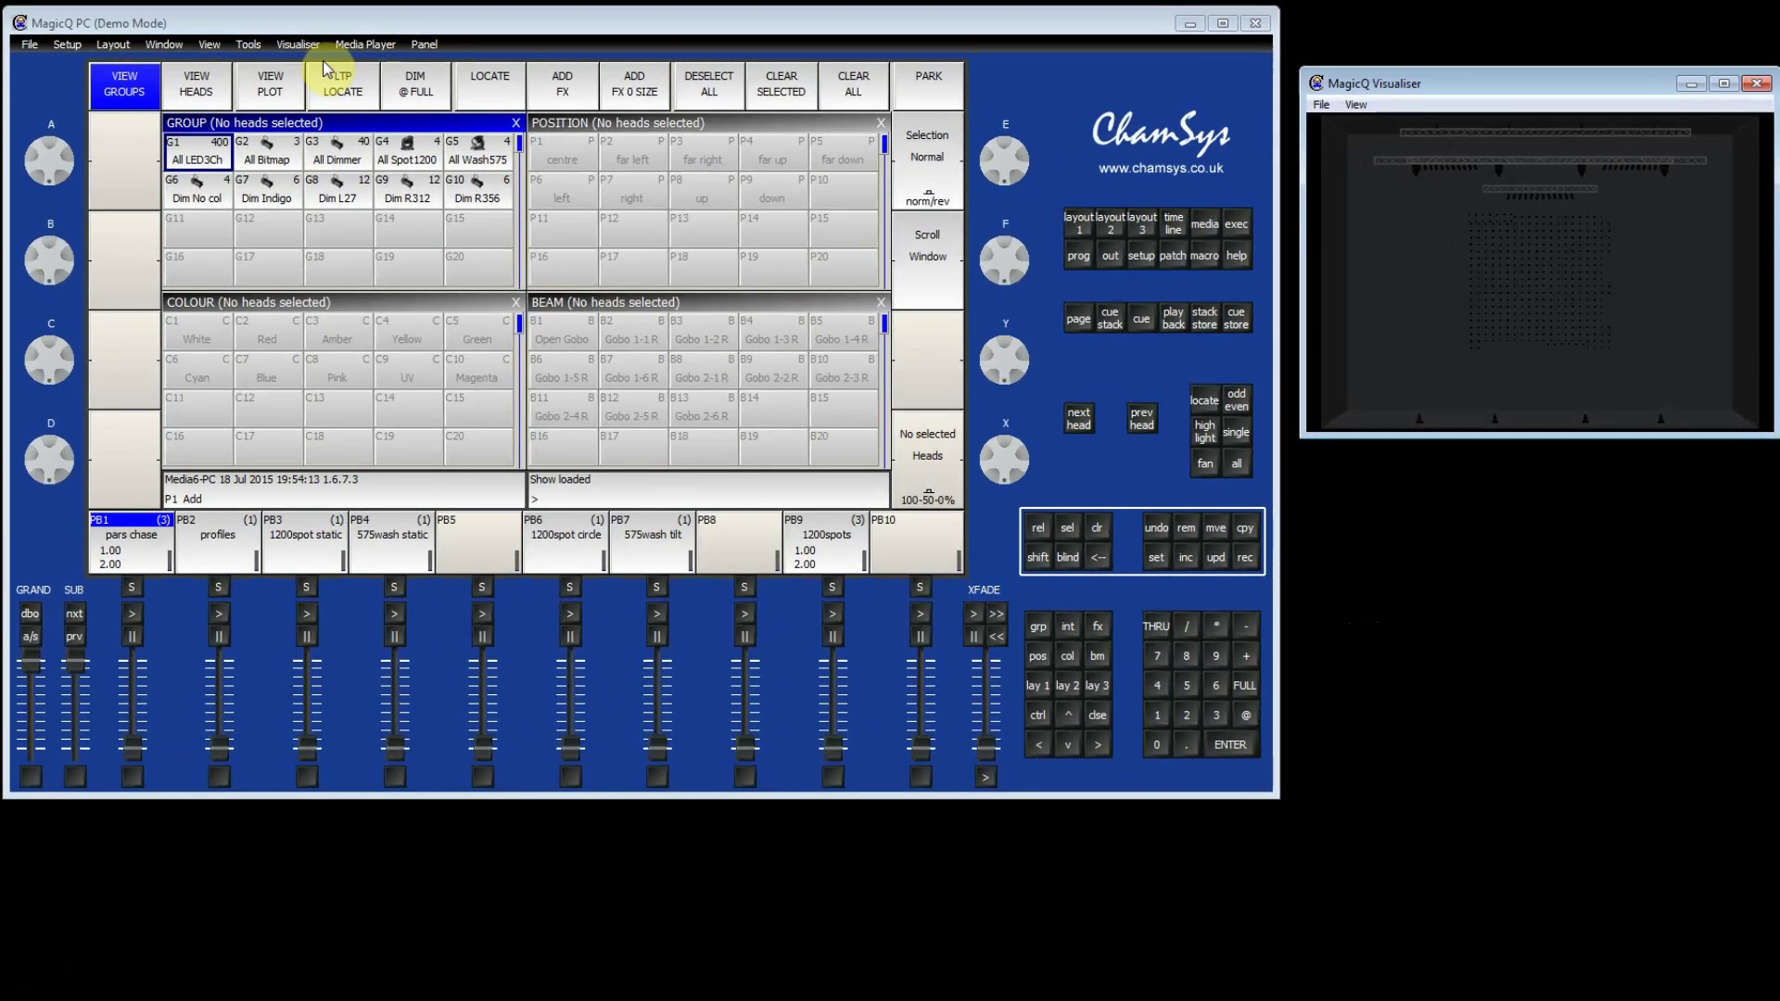
# Step: Select the All Spot1200 group, locate its heads, and apply the Yellow colour and up position palettes
pyautogui.click(408, 152)
pyautogui.click(494, 89)
pyautogui.click(494, 90)
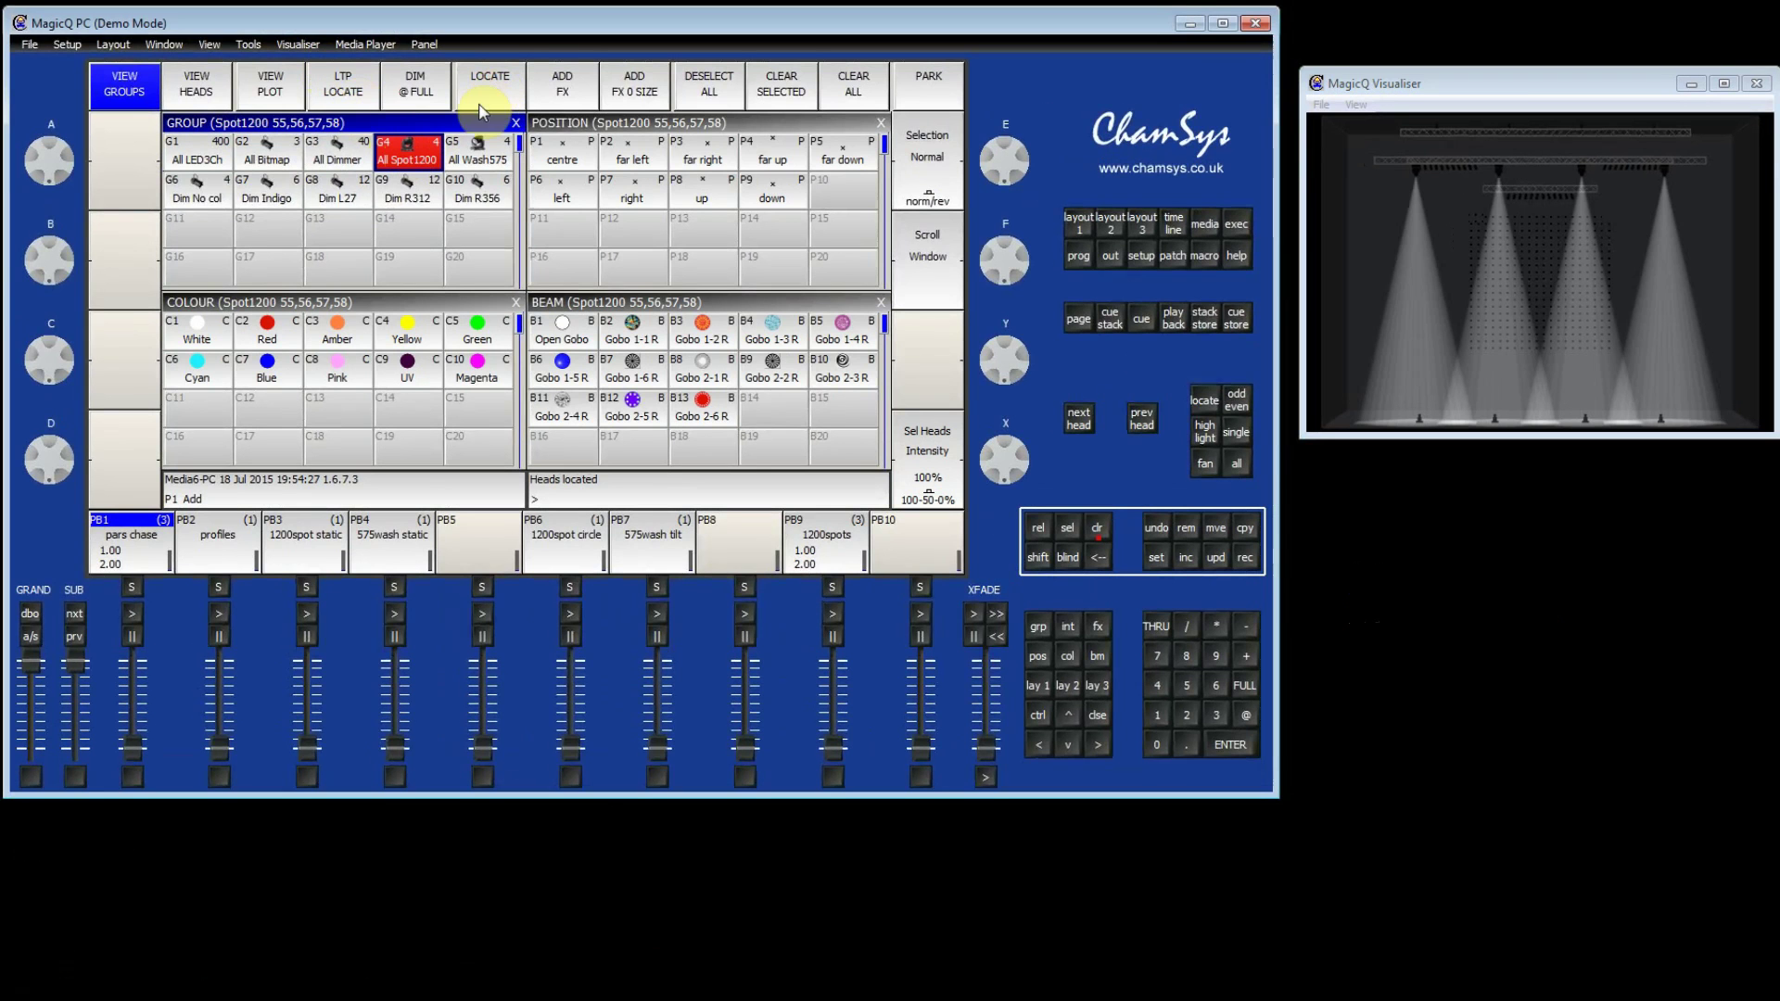
pyautogui.click(406, 342)
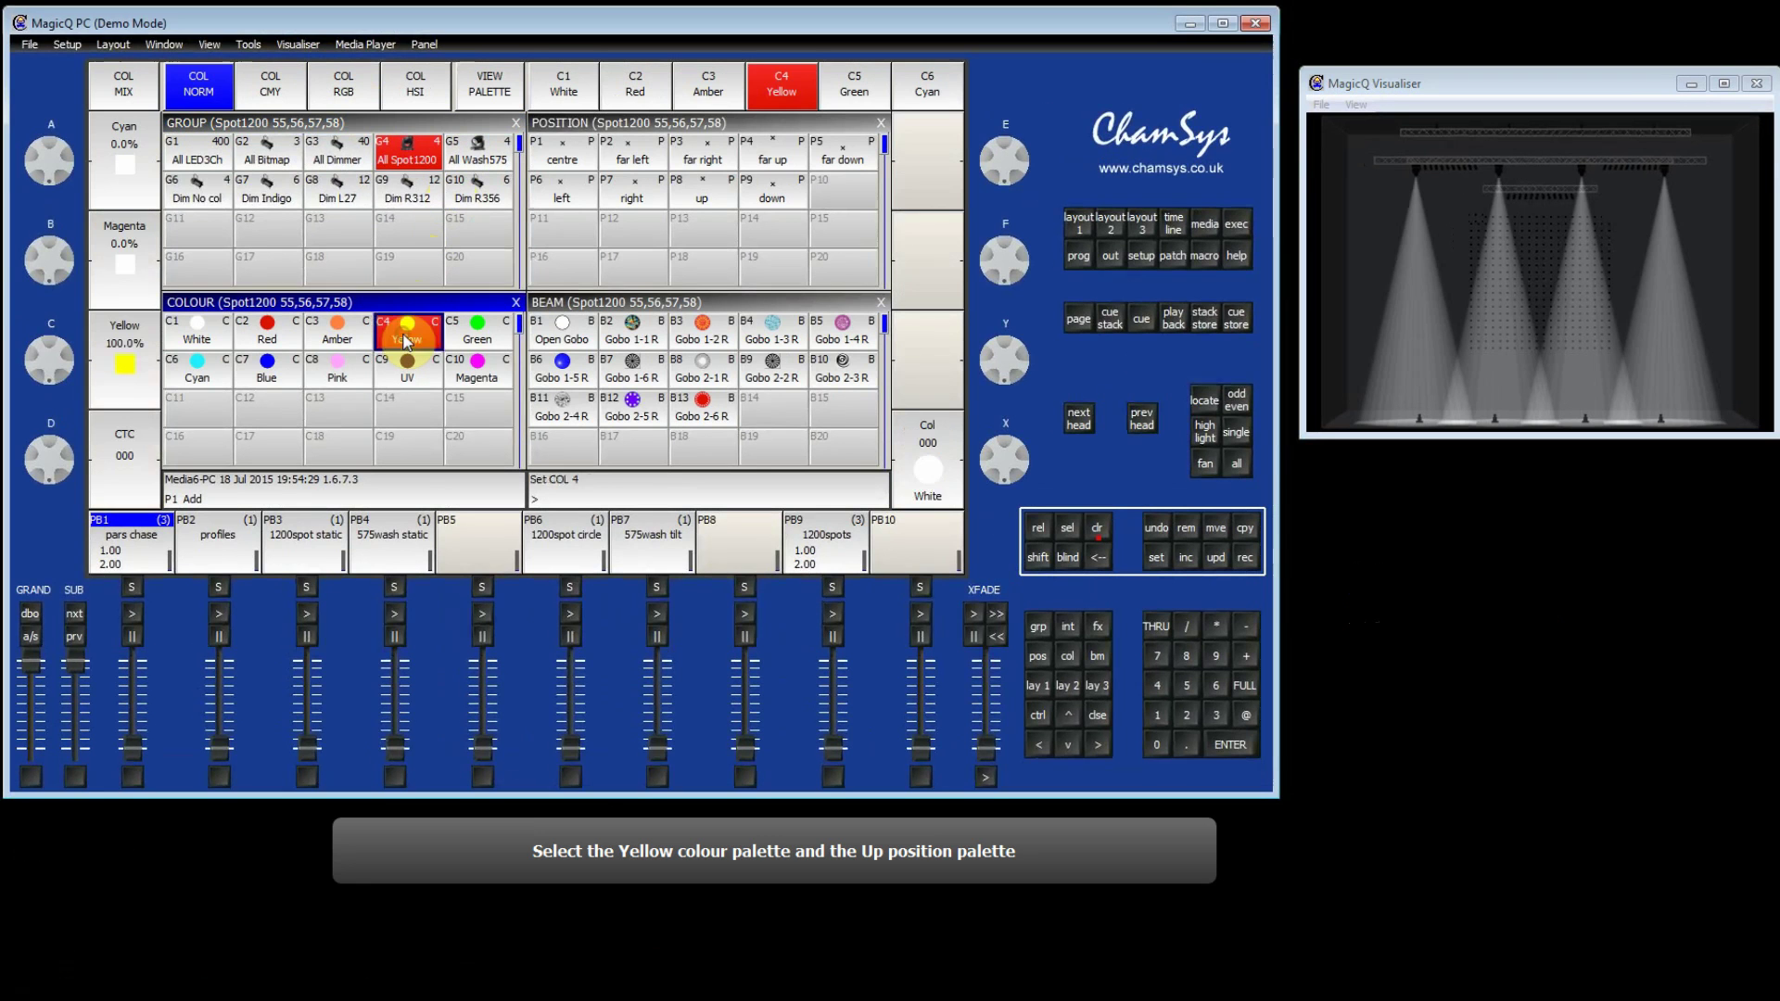
pyautogui.click(700, 199)
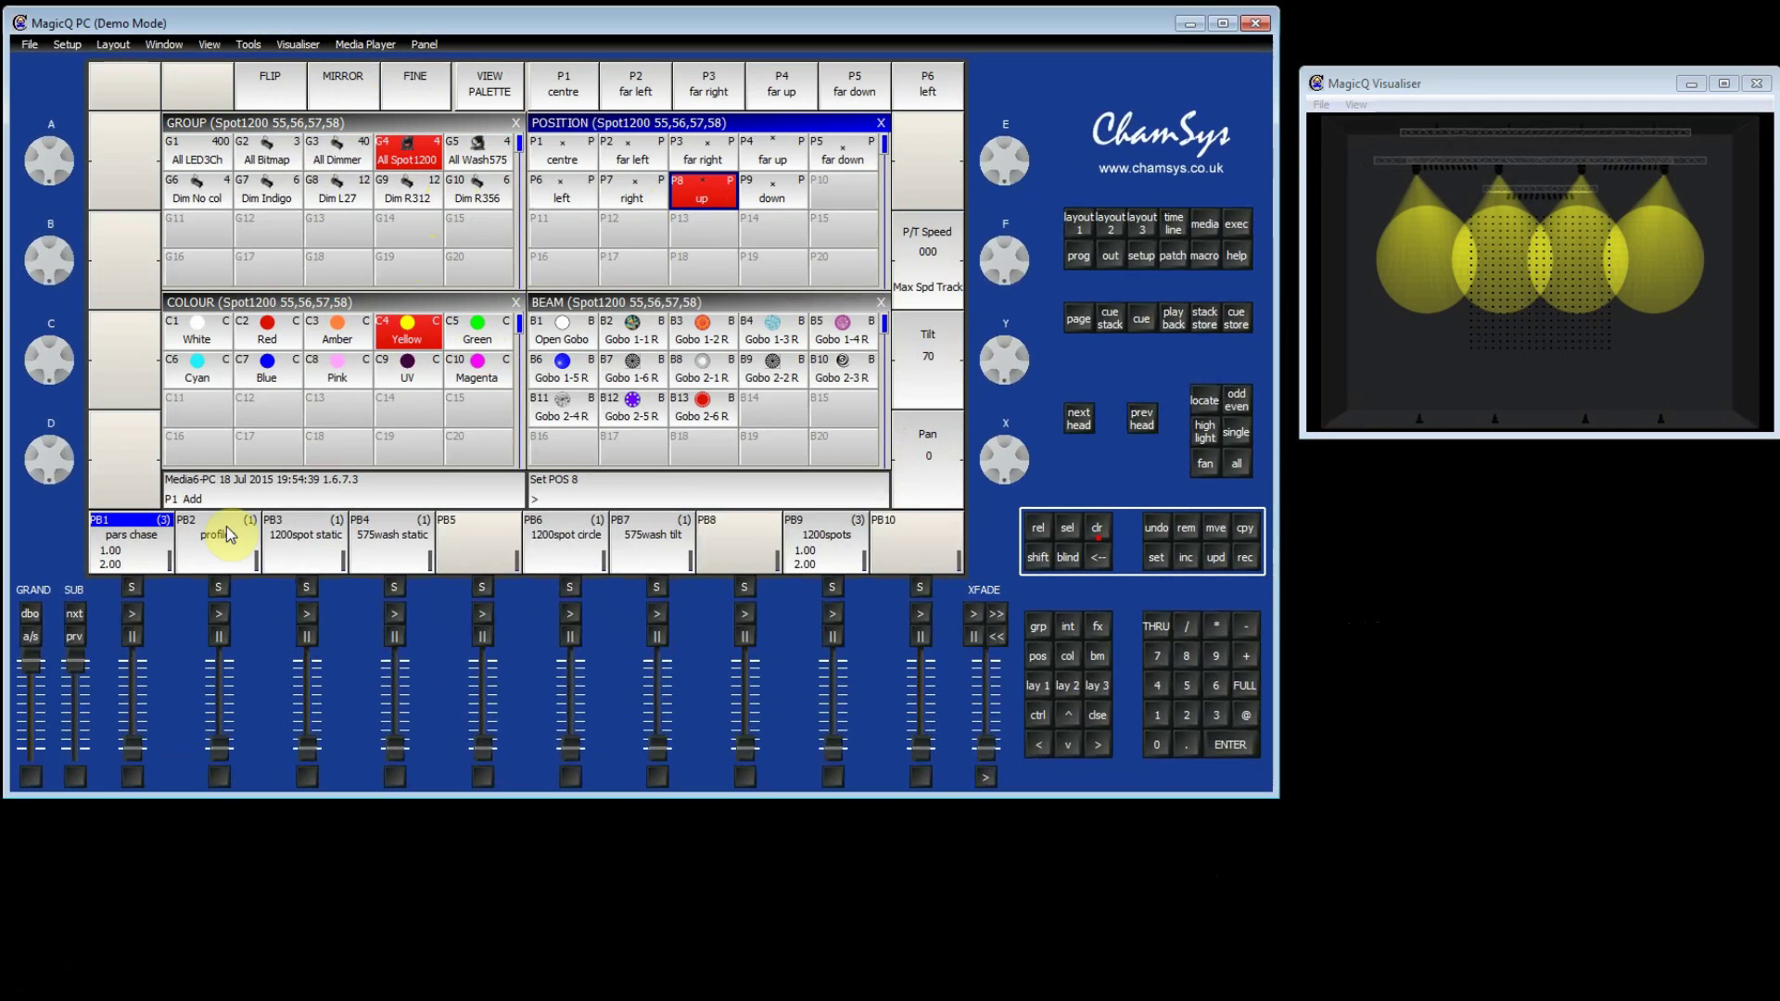
# Step: Advance to the free playback page 4 and record the yellow look as a cue on Playback 1
pyautogui.click(75, 614)
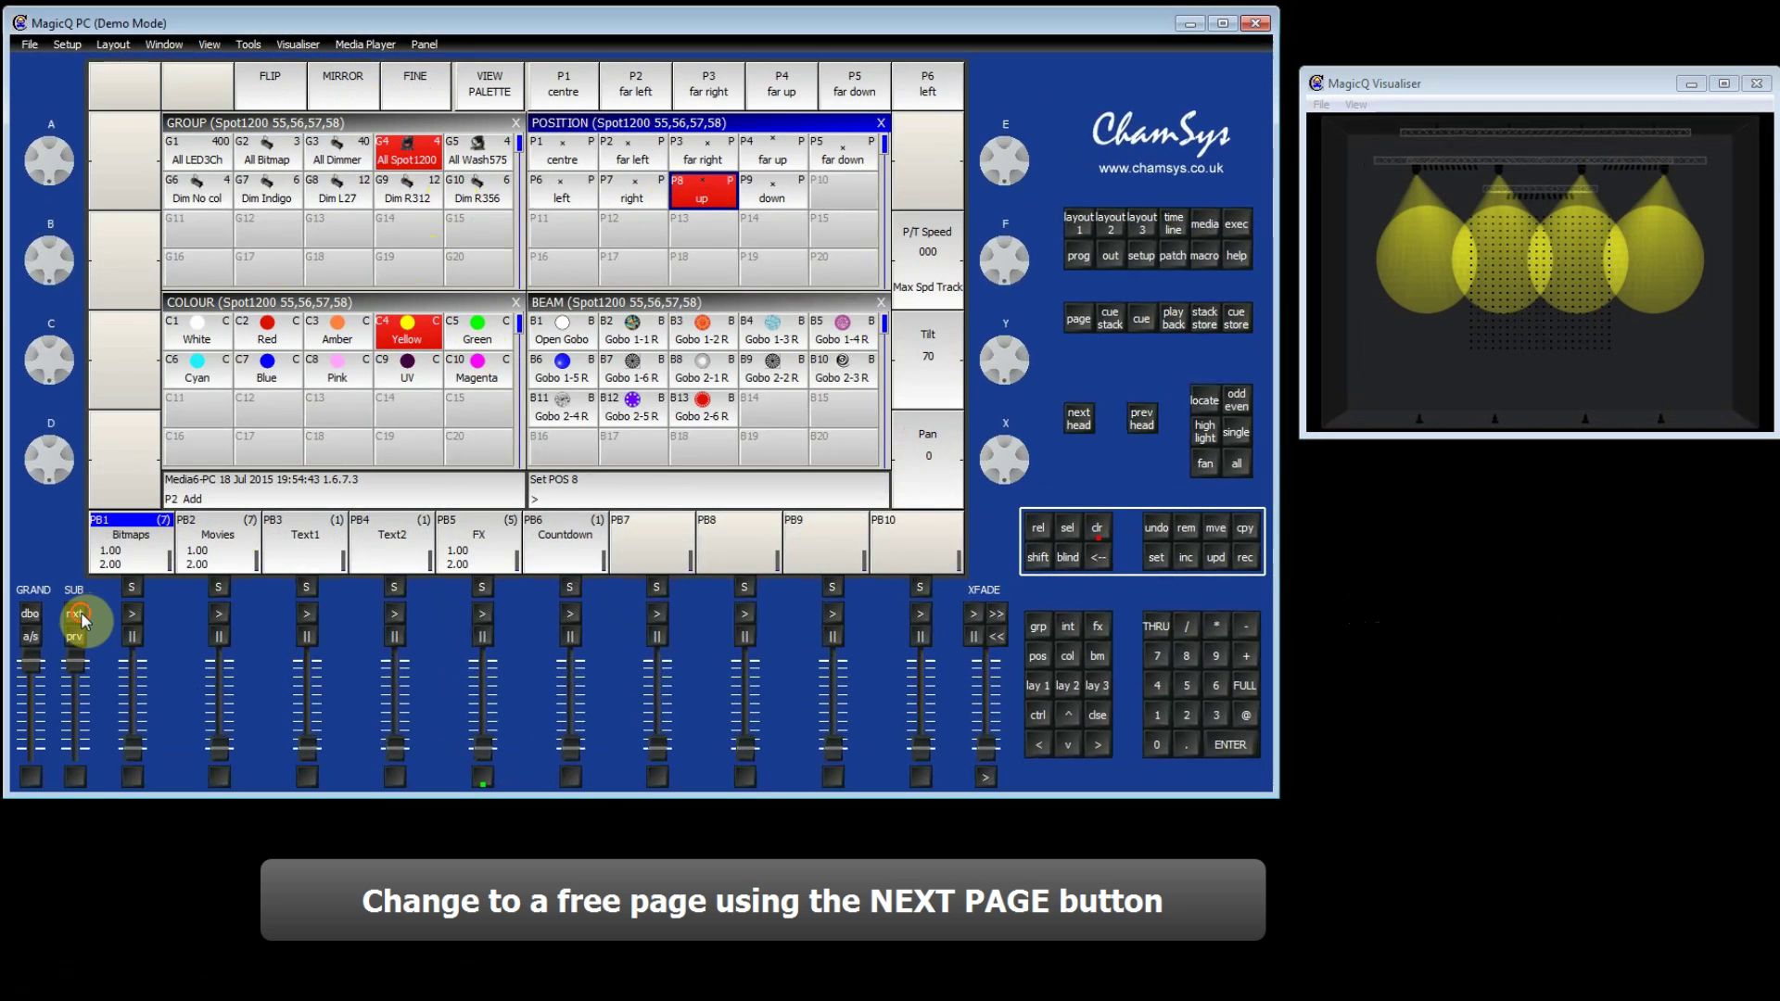
pyautogui.click(75, 613)
pyautogui.click(75, 614)
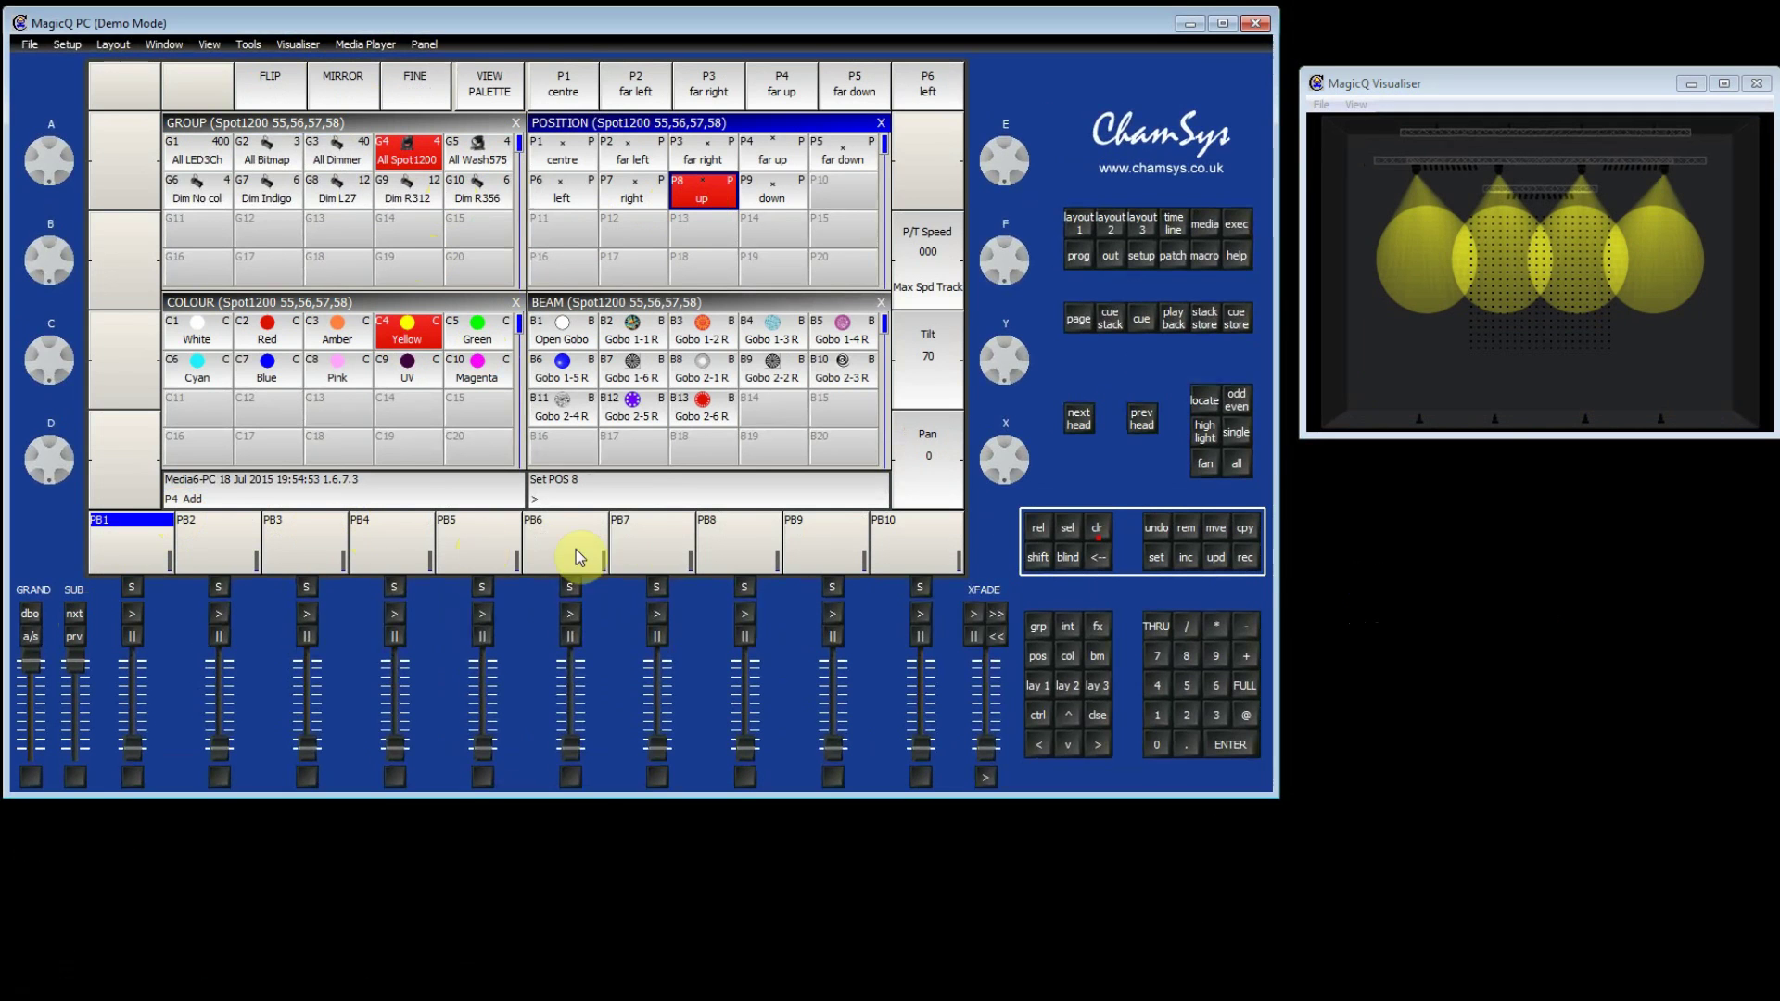
pyautogui.click(1246, 558)
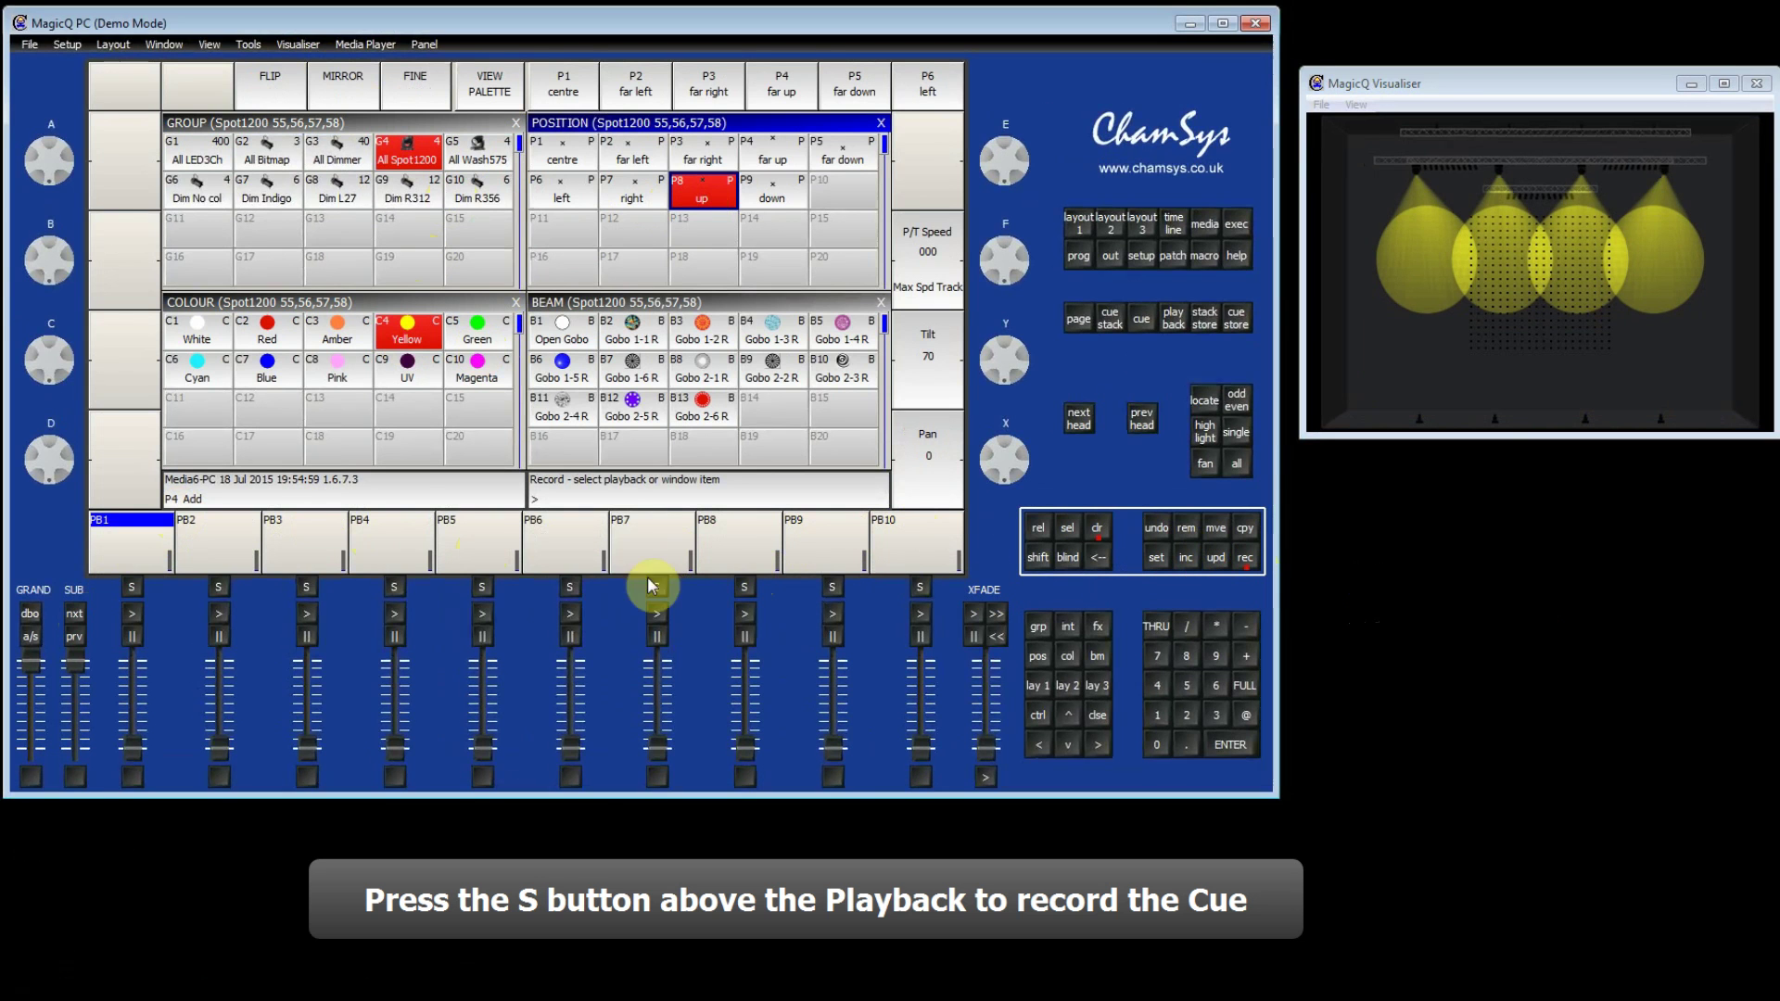
pyautogui.click(135, 587)
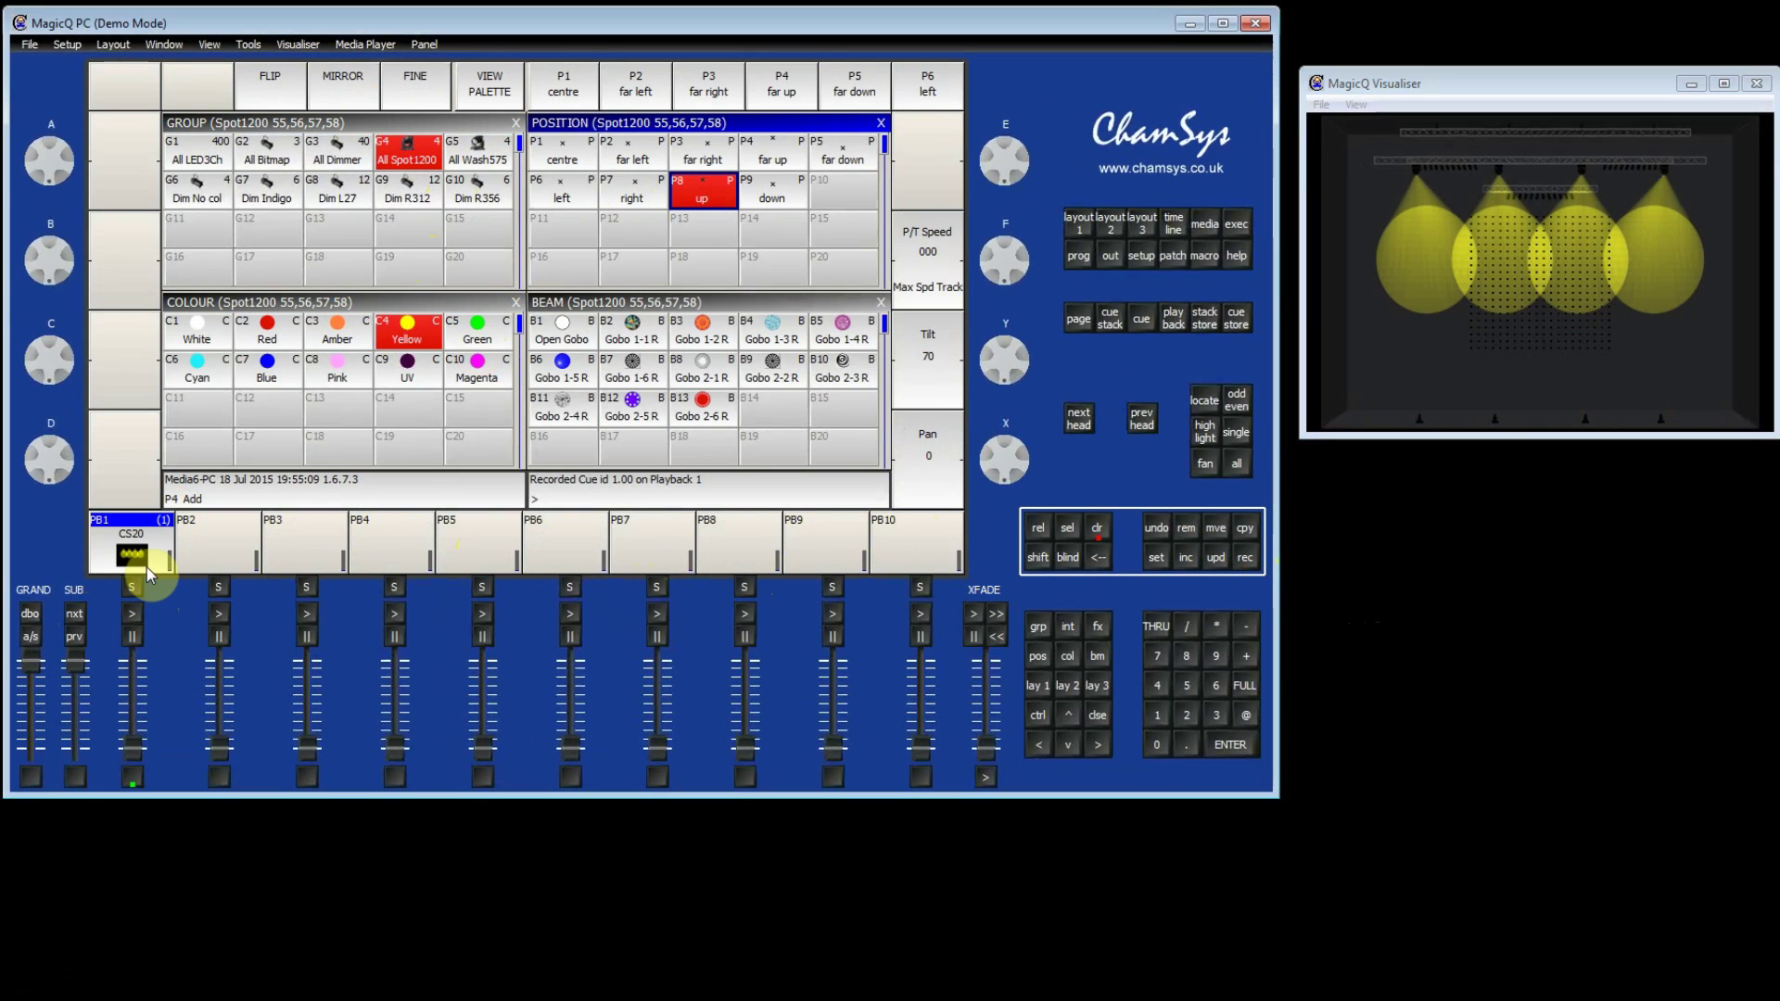
# Step: Name the cue stack on Playback 1 "test"
pyautogui.click(1156, 559)
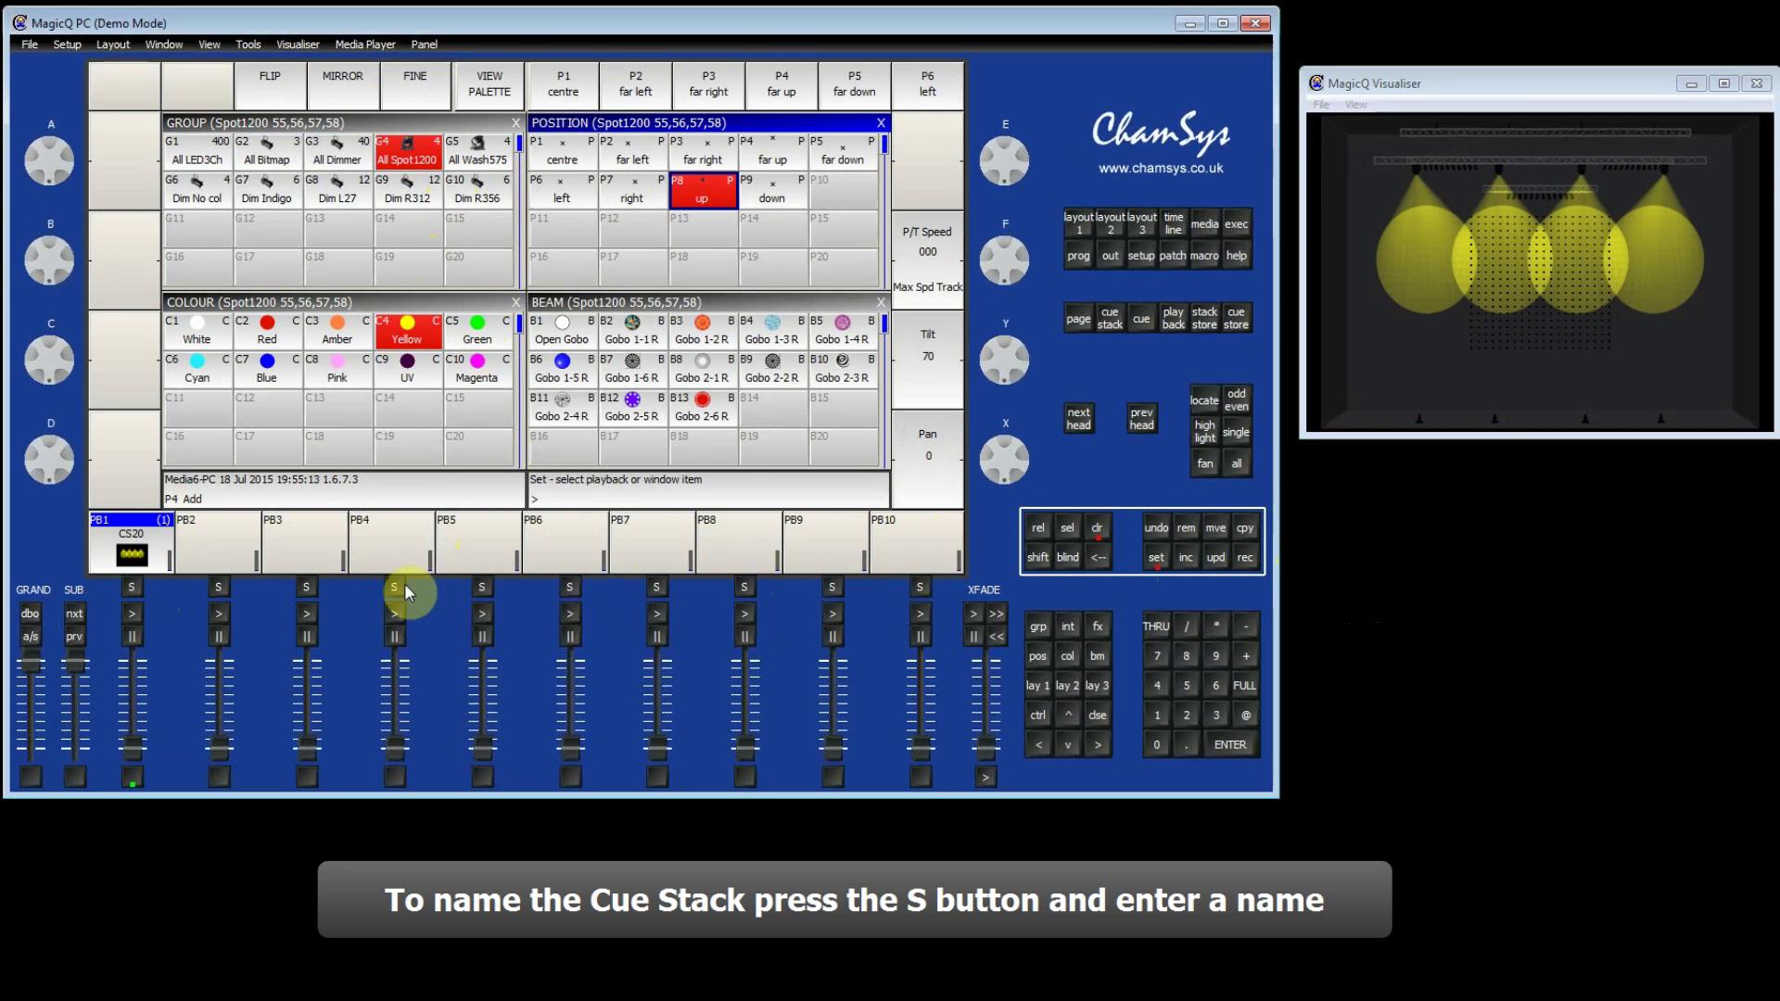
pyautogui.click(132, 587)
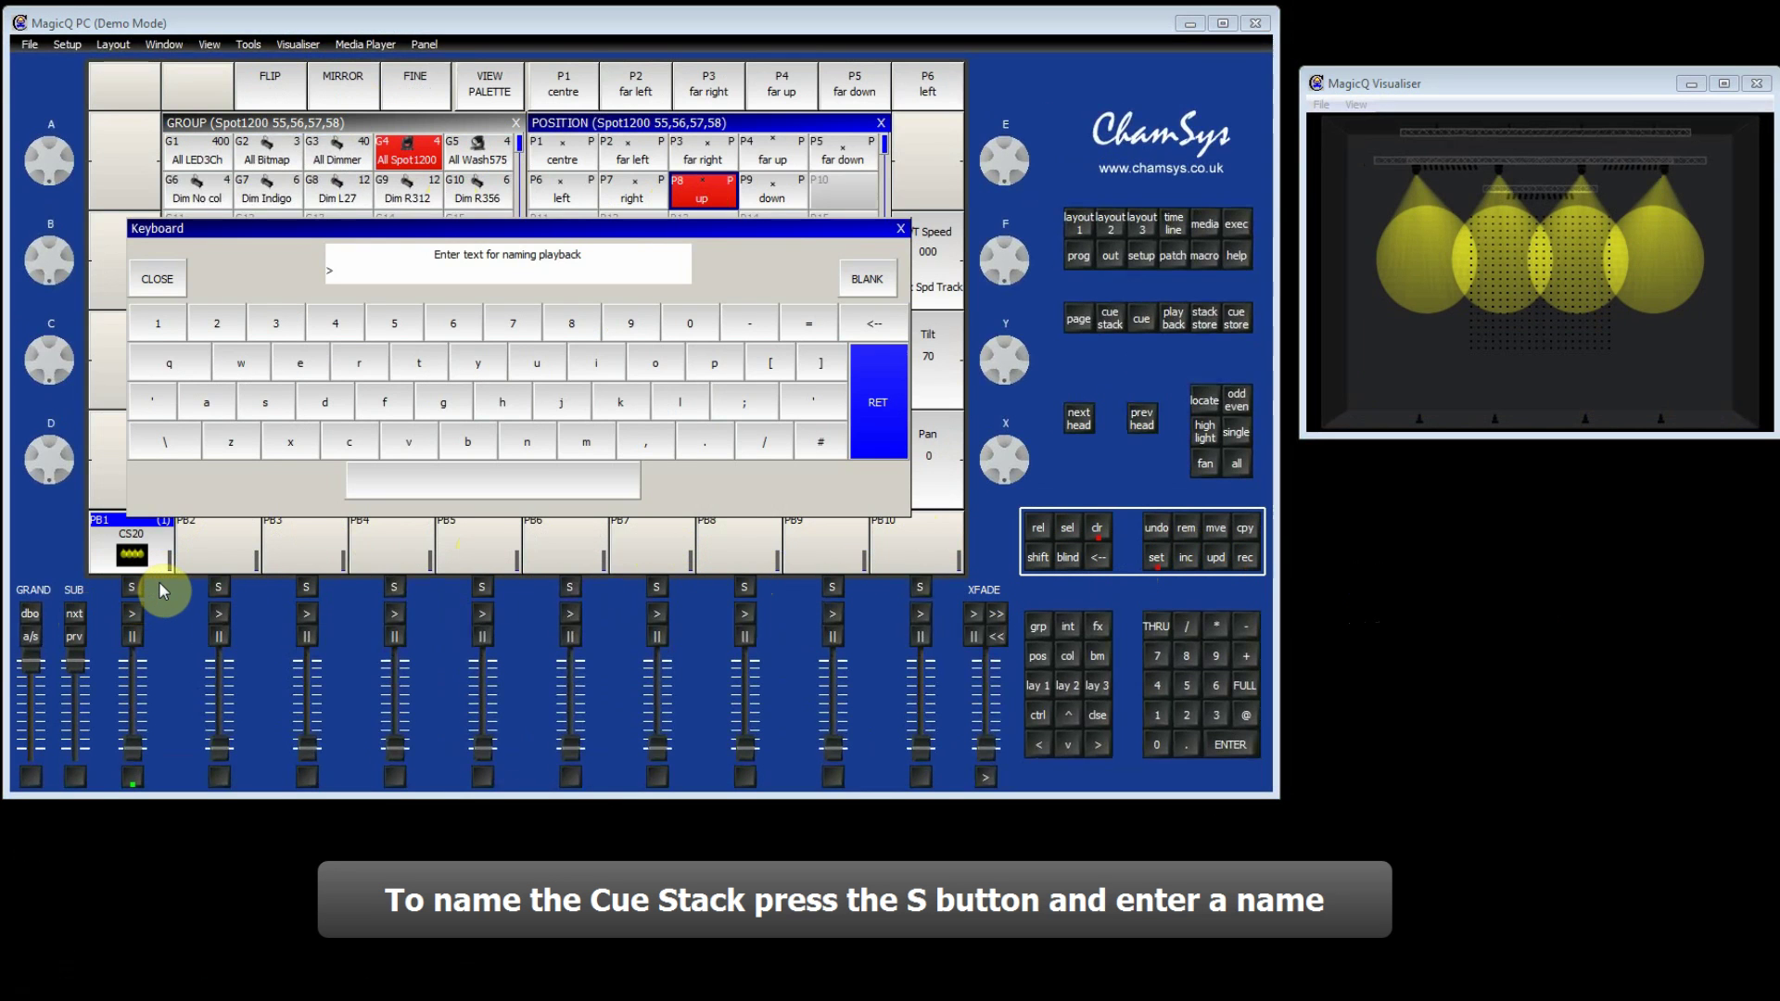
pyautogui.click(414, 369)
pyautogui.click(300, 363)
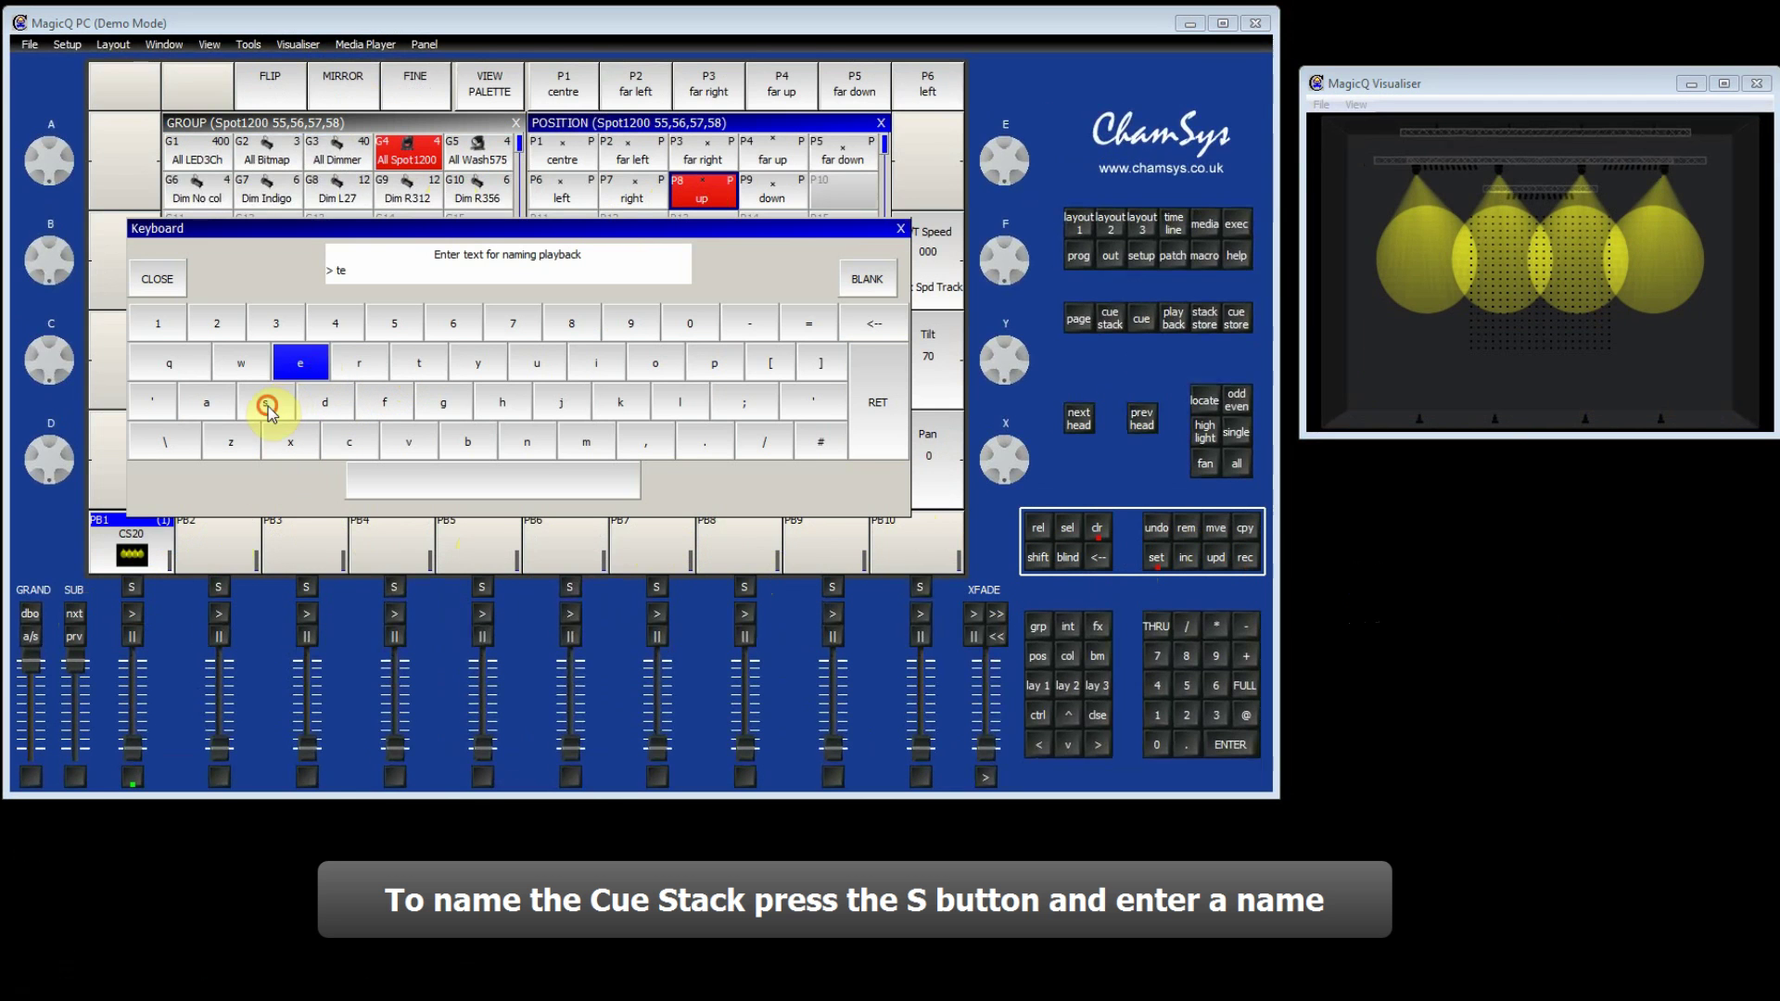
pyautogui.click(266, 405)
pyautogui.click(419, 363)
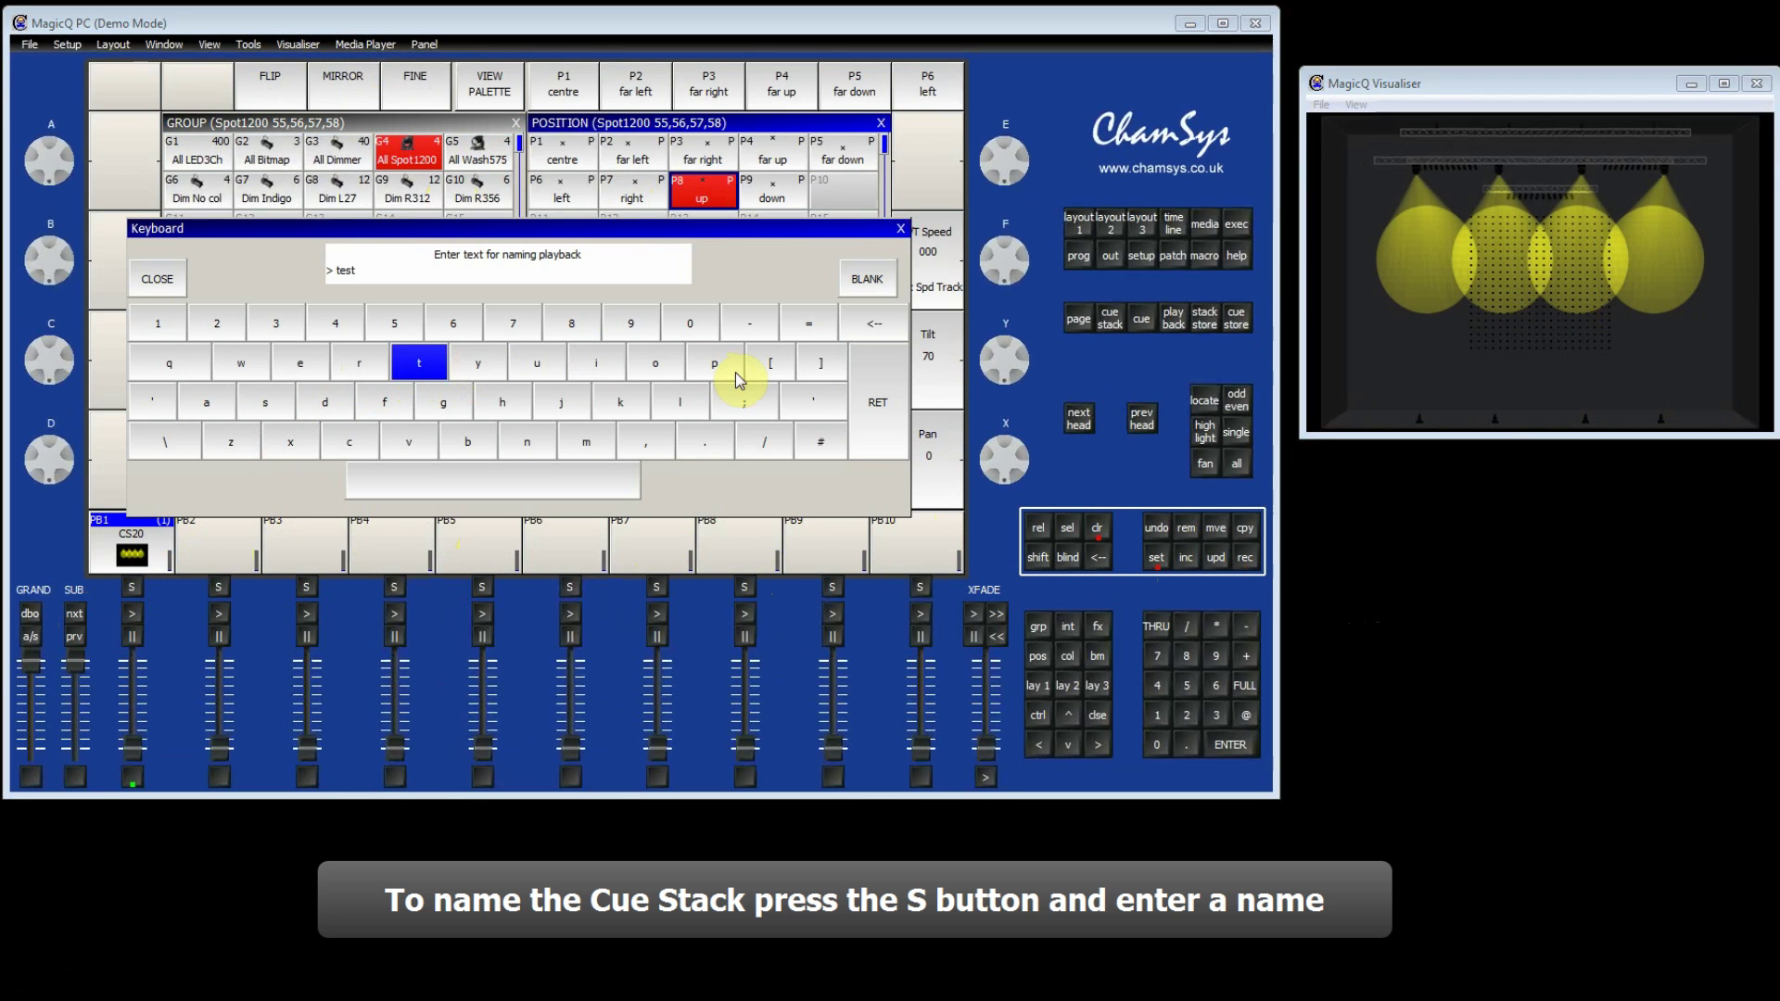
pyautogui.click(869, 394)
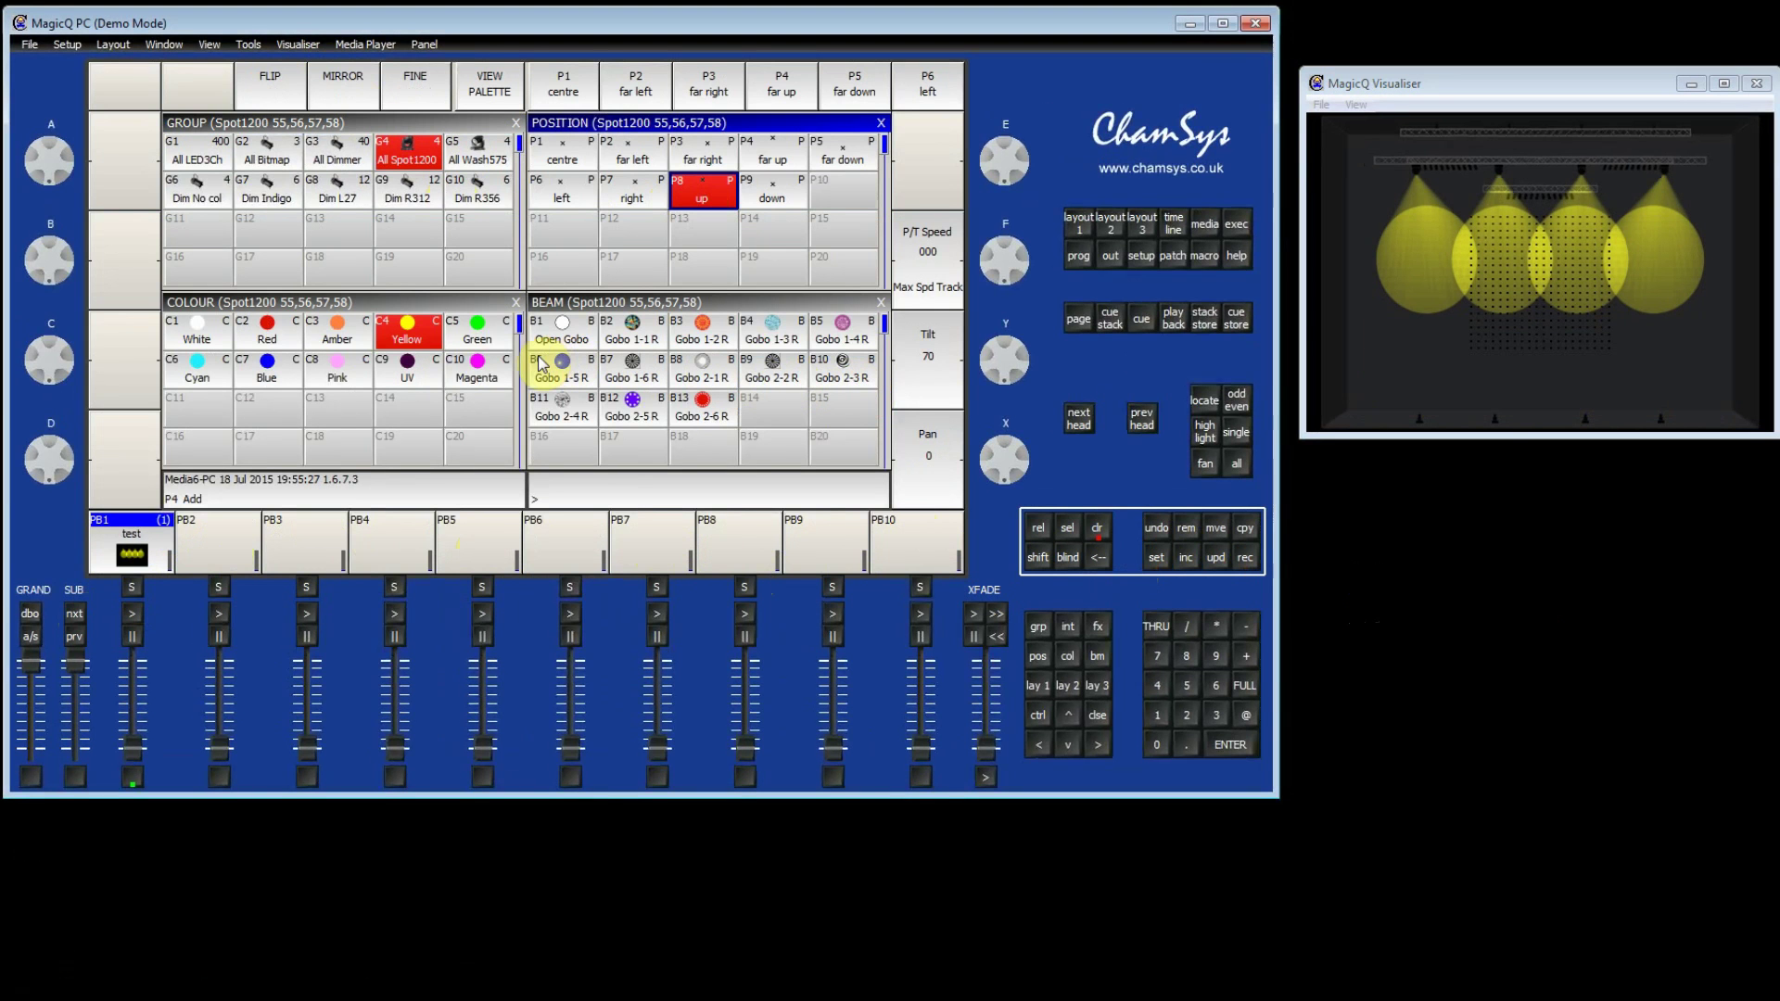
# Step: Apply the Red colour and down position palettes to the spots and record them as the second cue on Playback 1
pyautogui.click(275, 340)
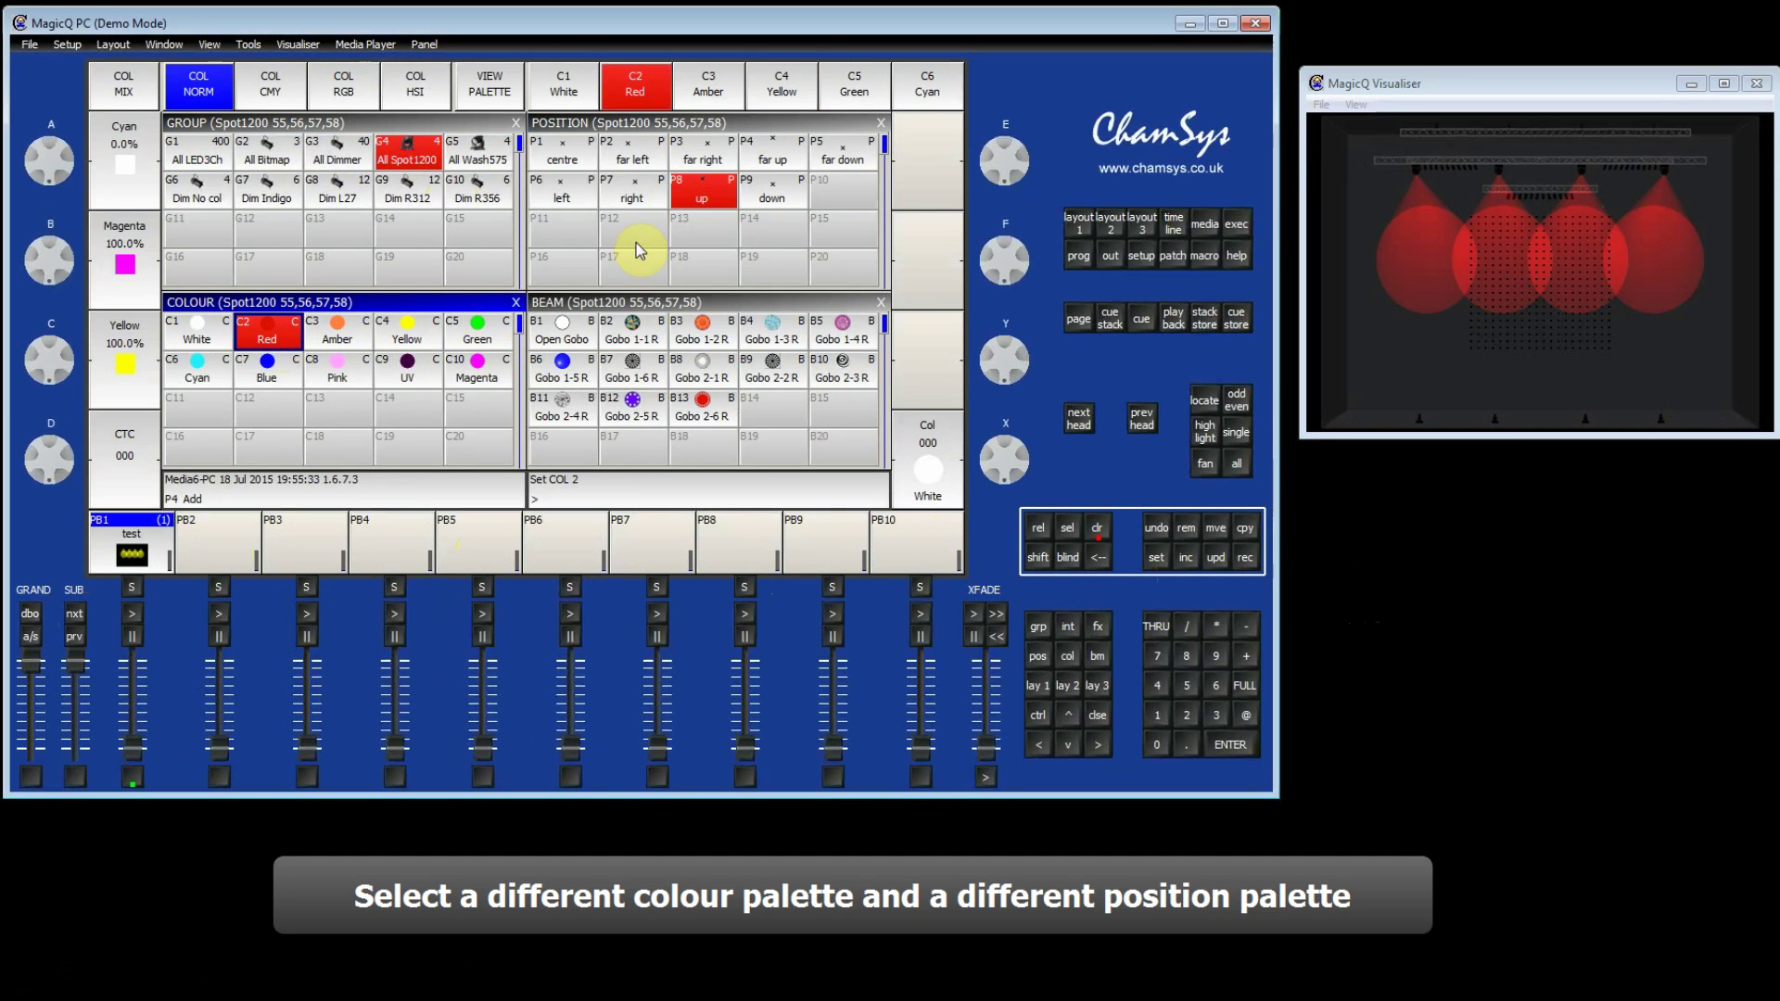
pyautogui.click(772, 208)
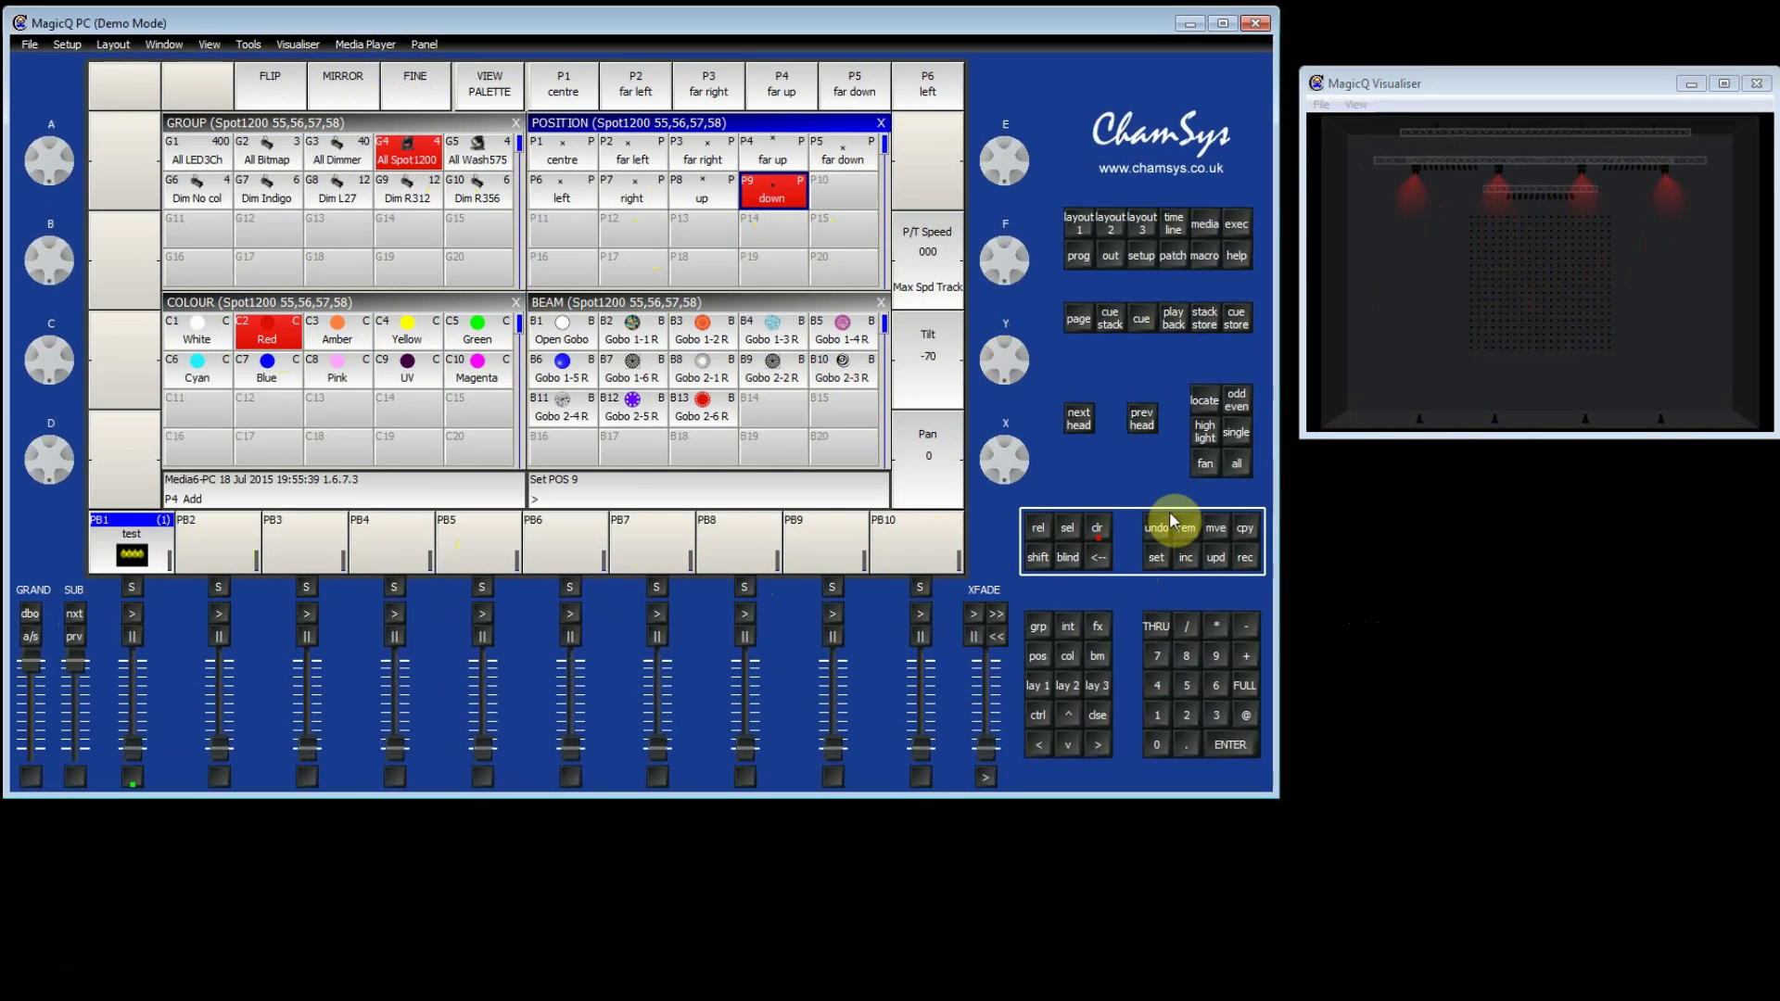
pyautogui.click(1251, 560)
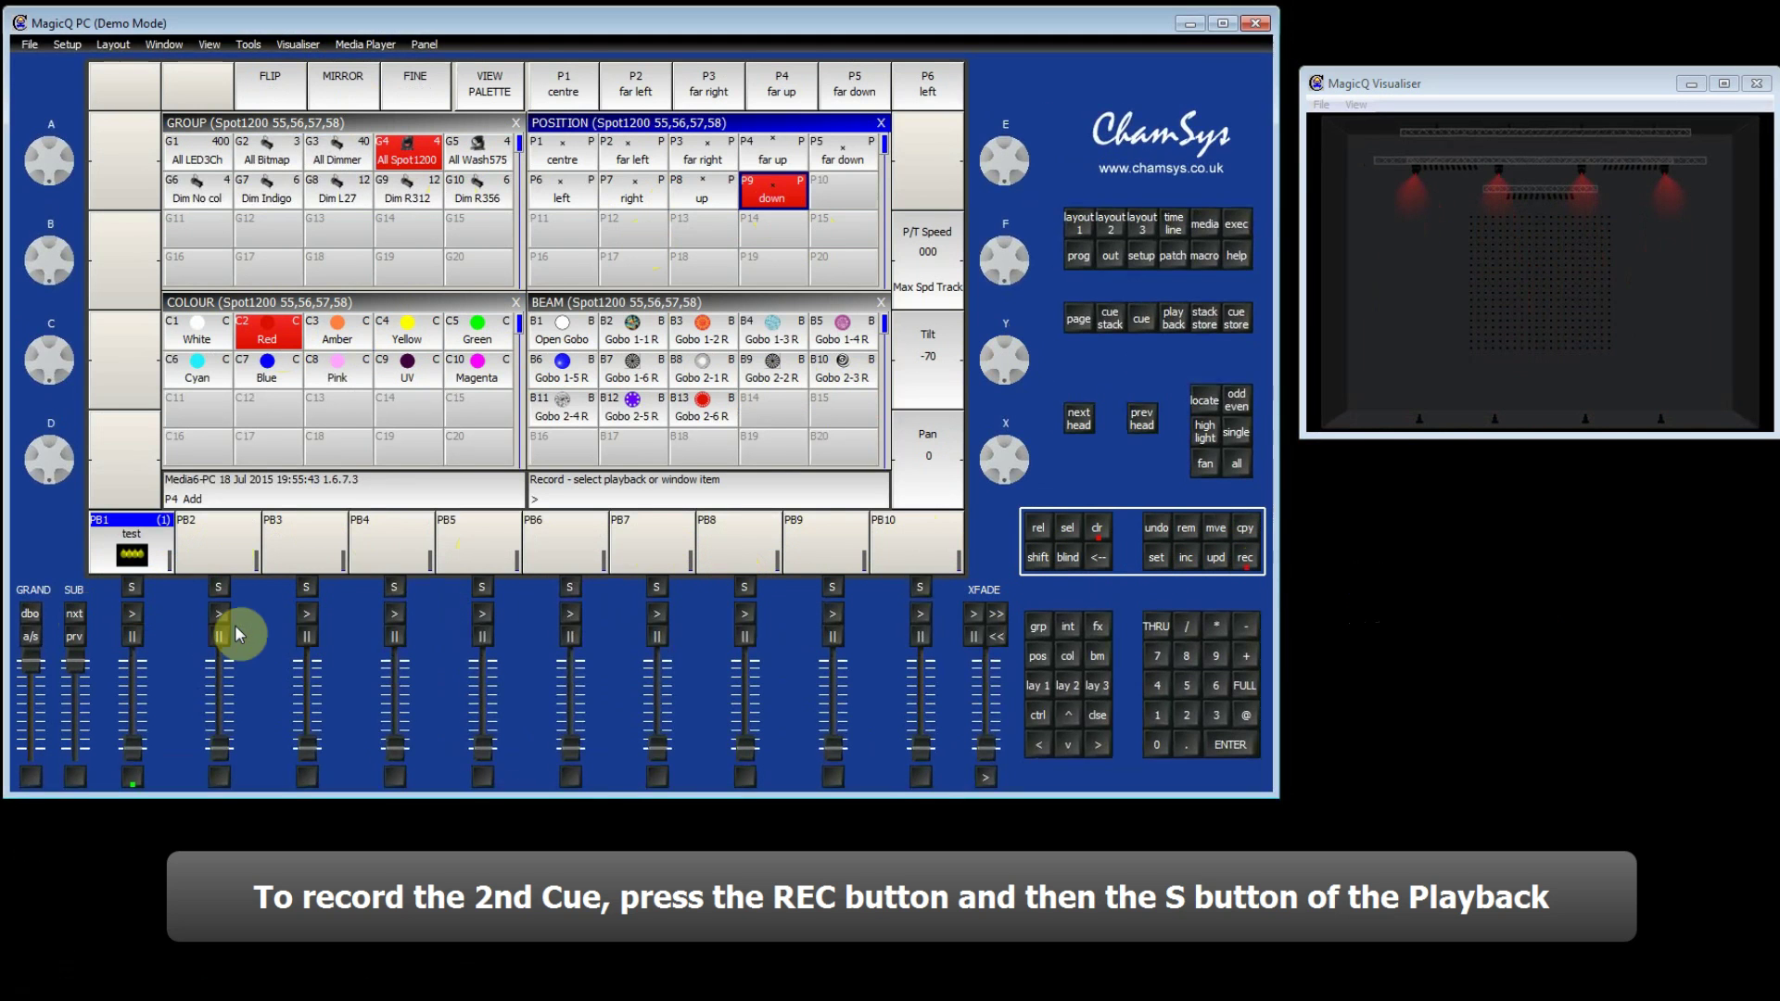
pyautogui.click(131, 587)
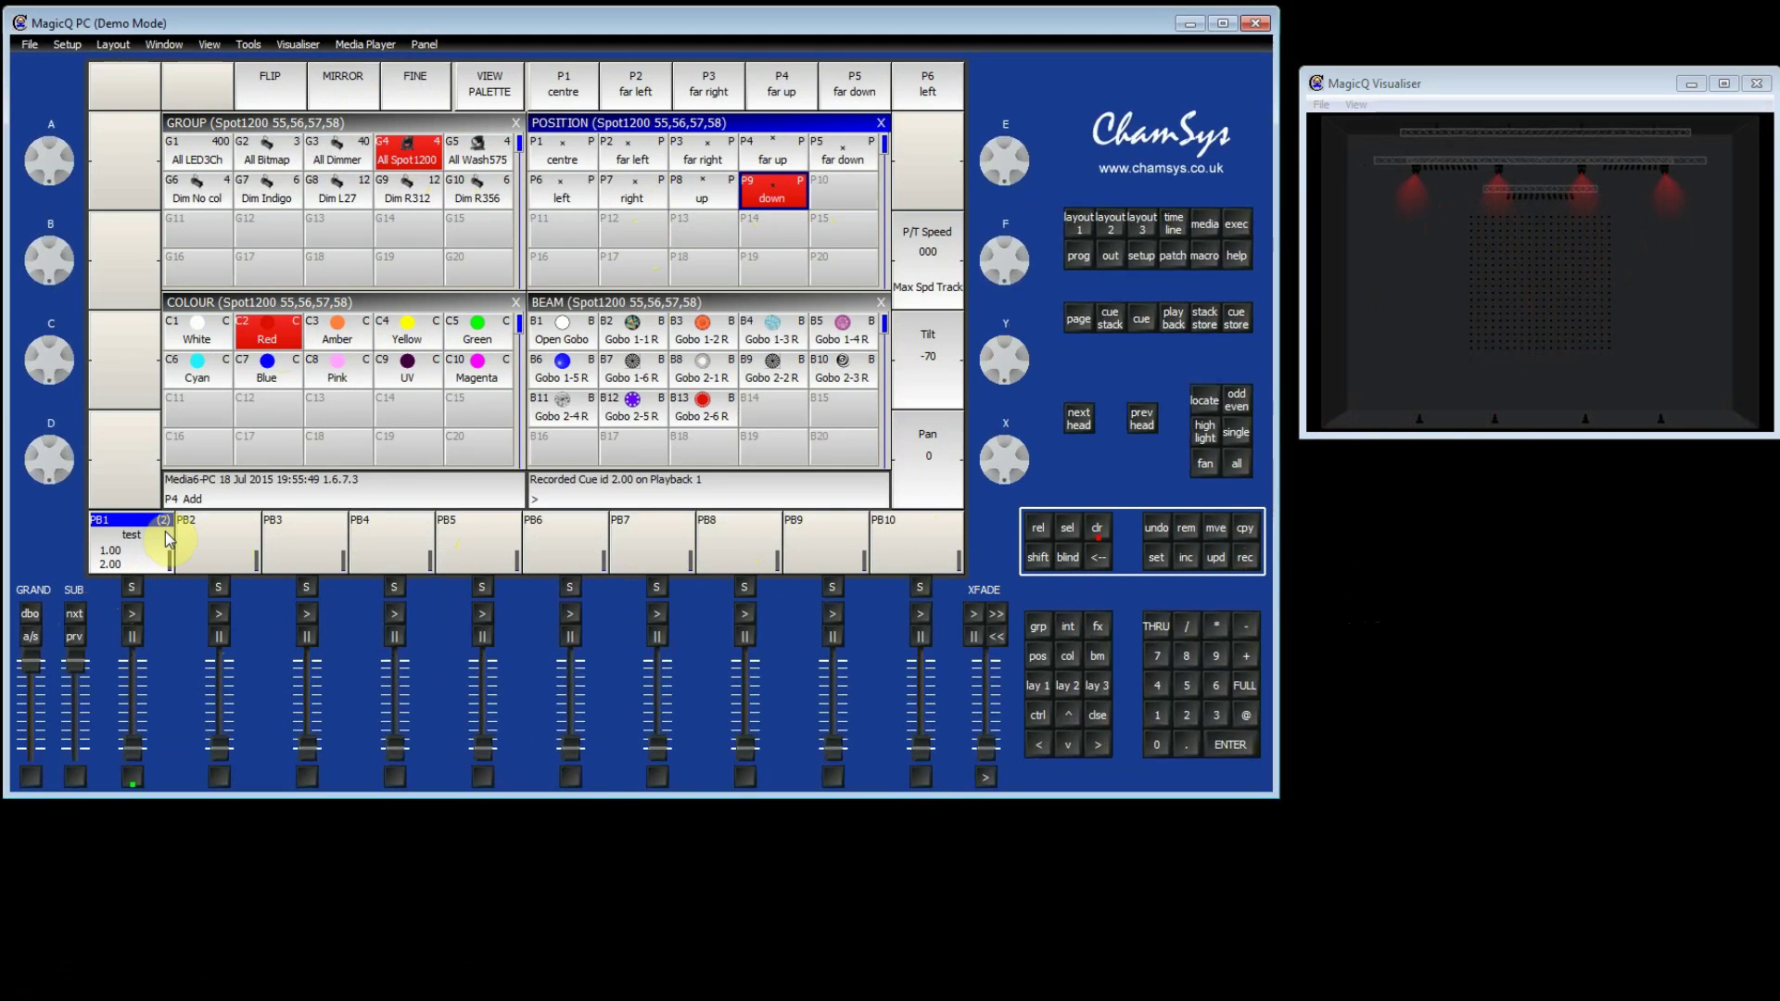
# Step: Open Playback 1's cue stack and, with the programmer cleared, run the stack at full fader level
pyautogui.doubleClick(133, 586)
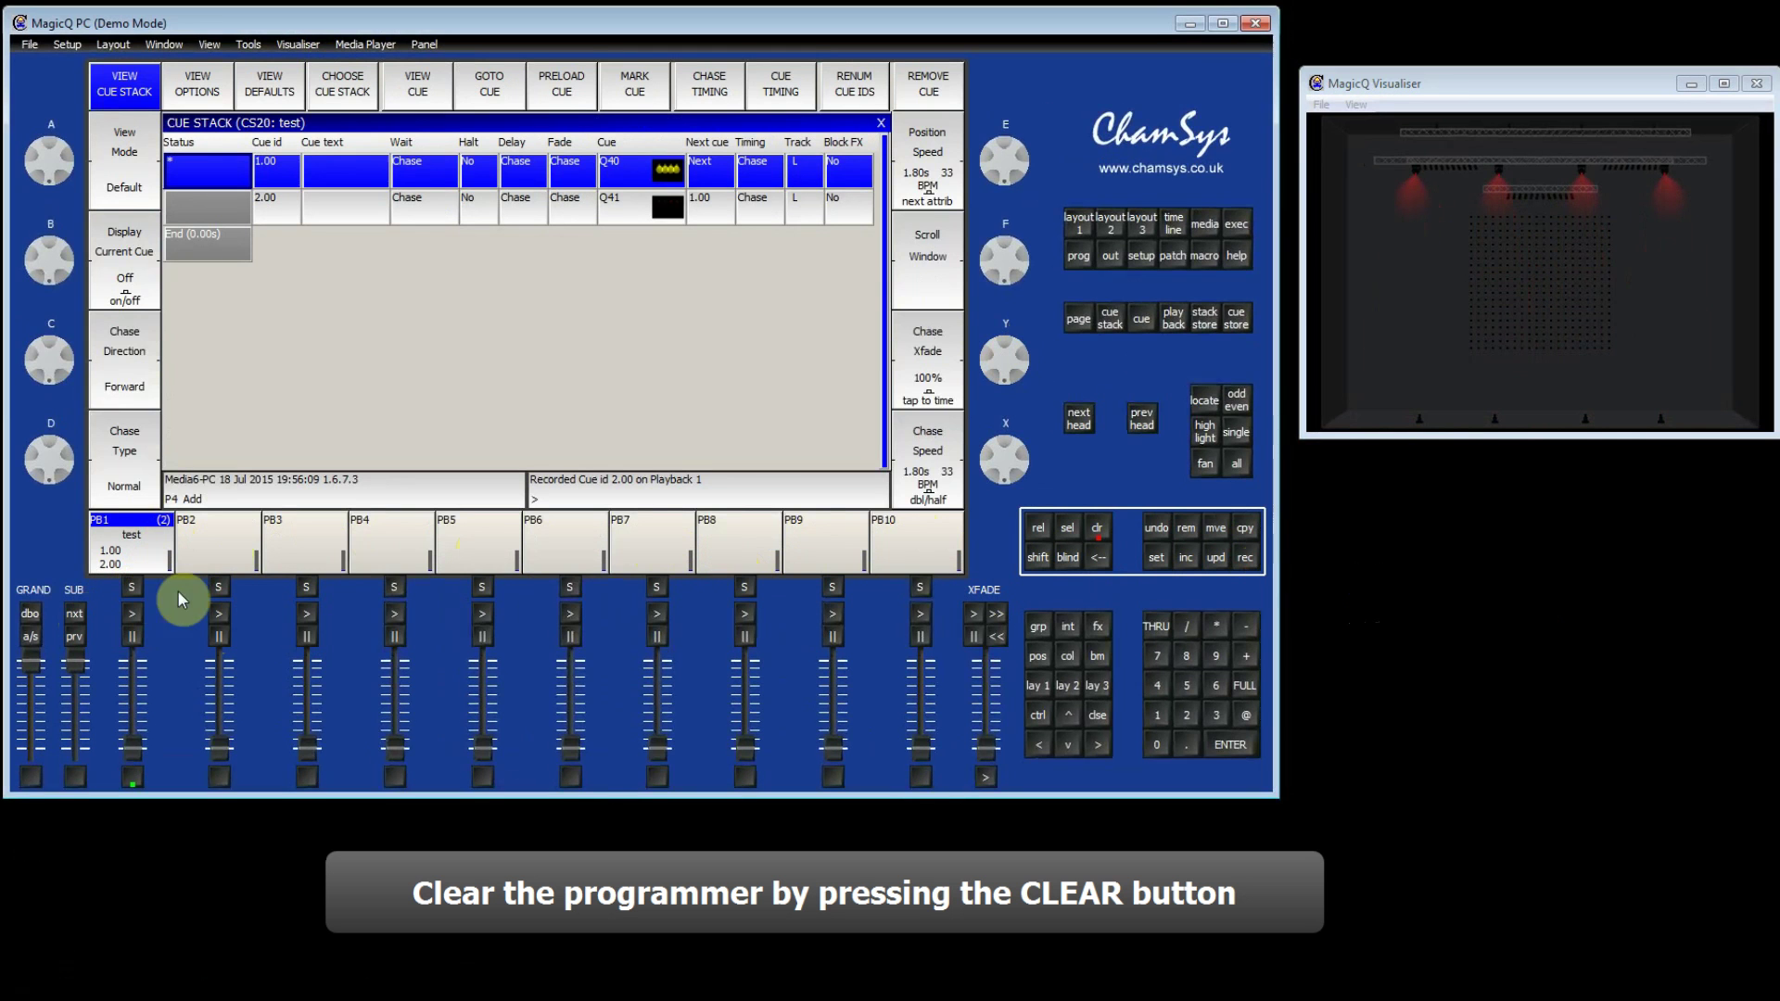
pyautogui.click(1101, 534)
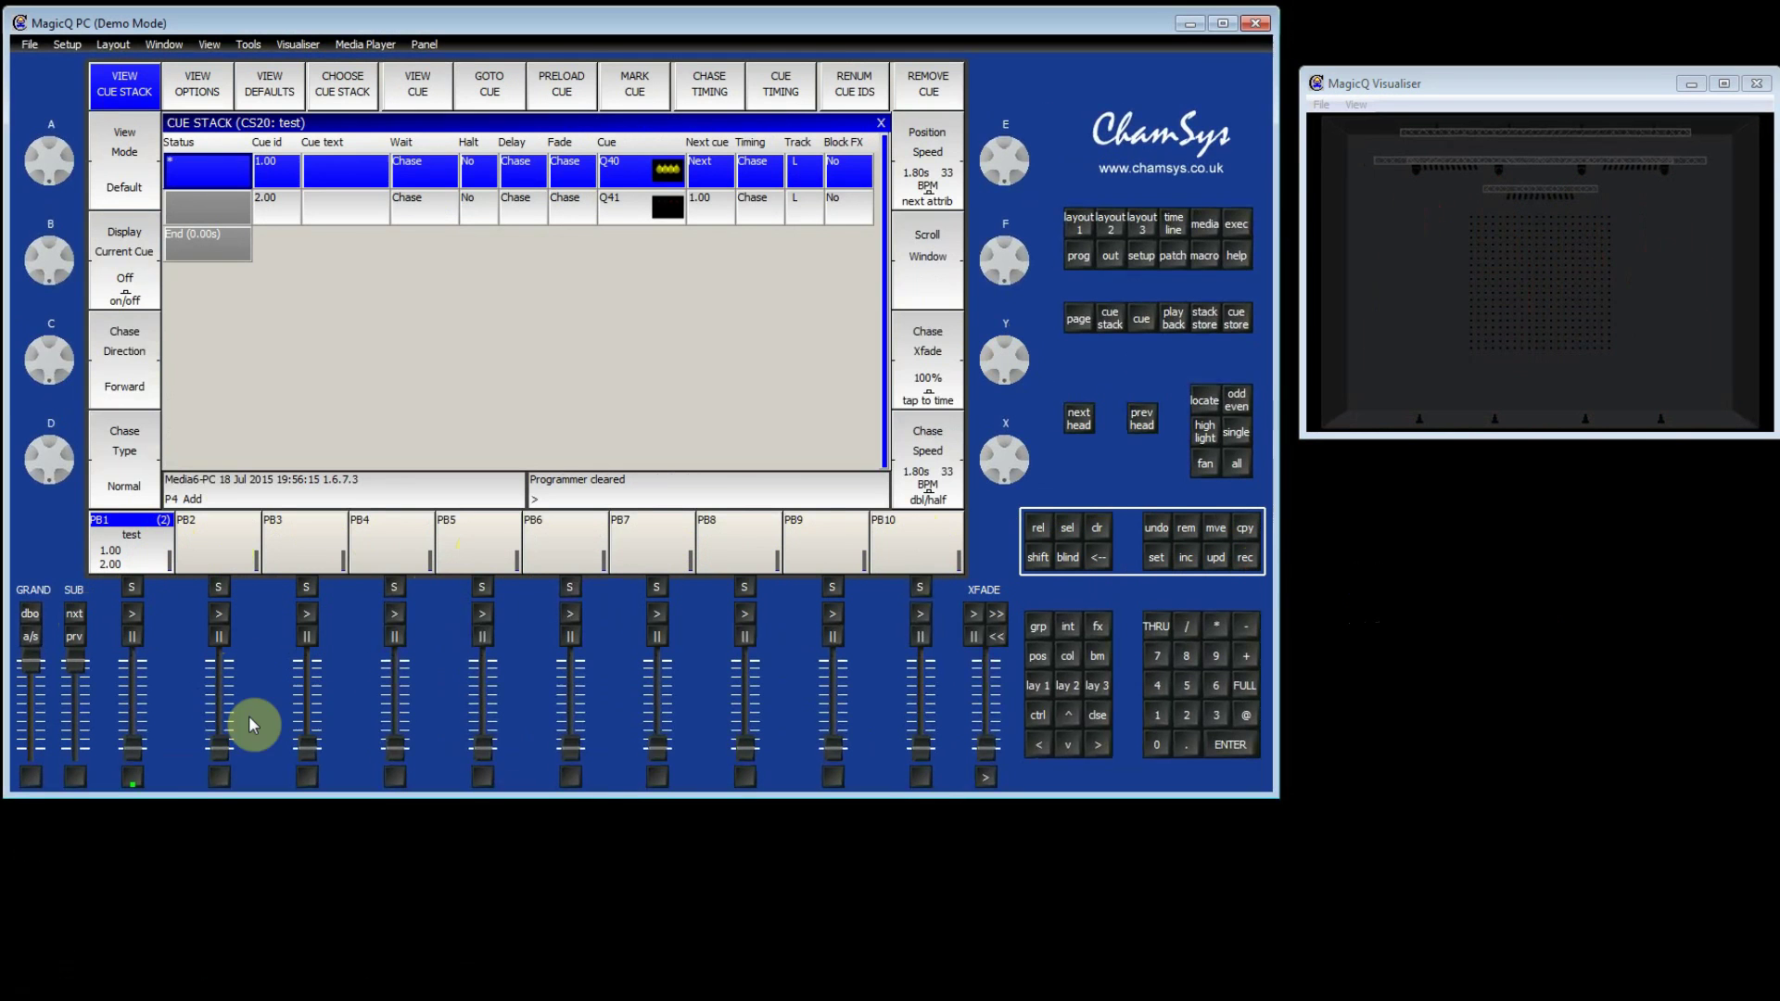
pyautogui.moveTo(133, 746); pyautogui.dragTo(143, 656)
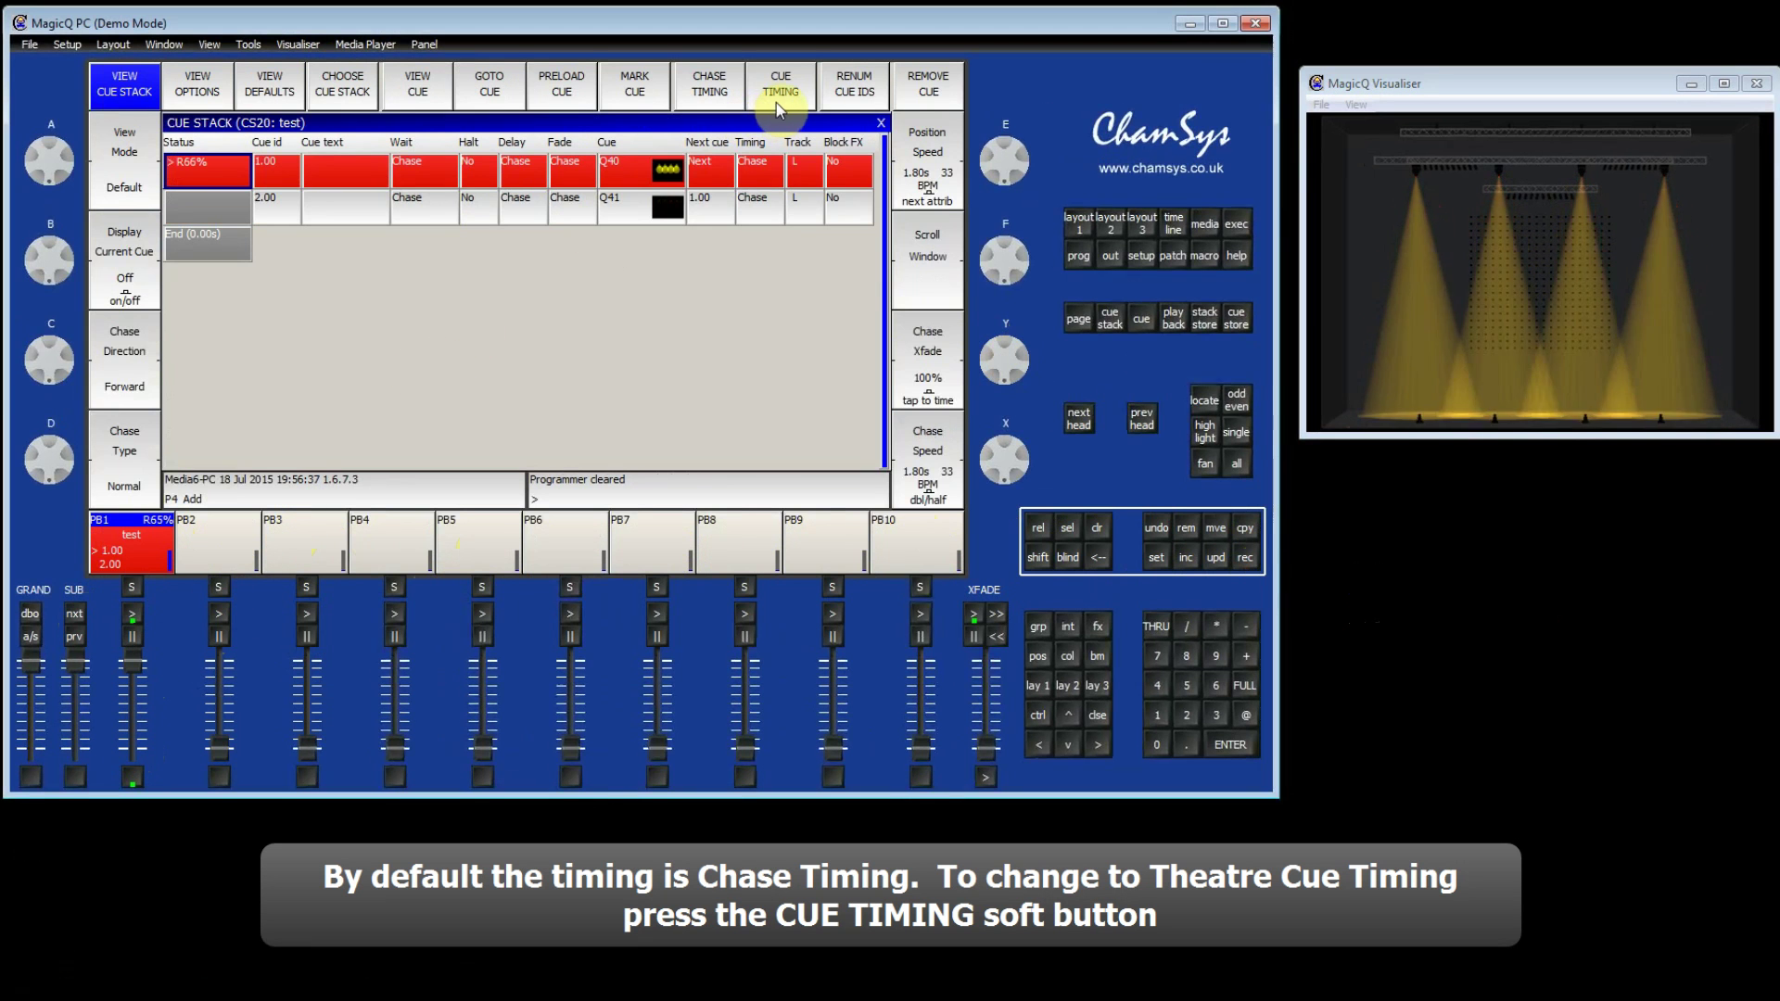
# Step: Set all steps of the test cue stack to individual cue timing and step through its cues on Playback 1
pyautogui.click(778, 109)
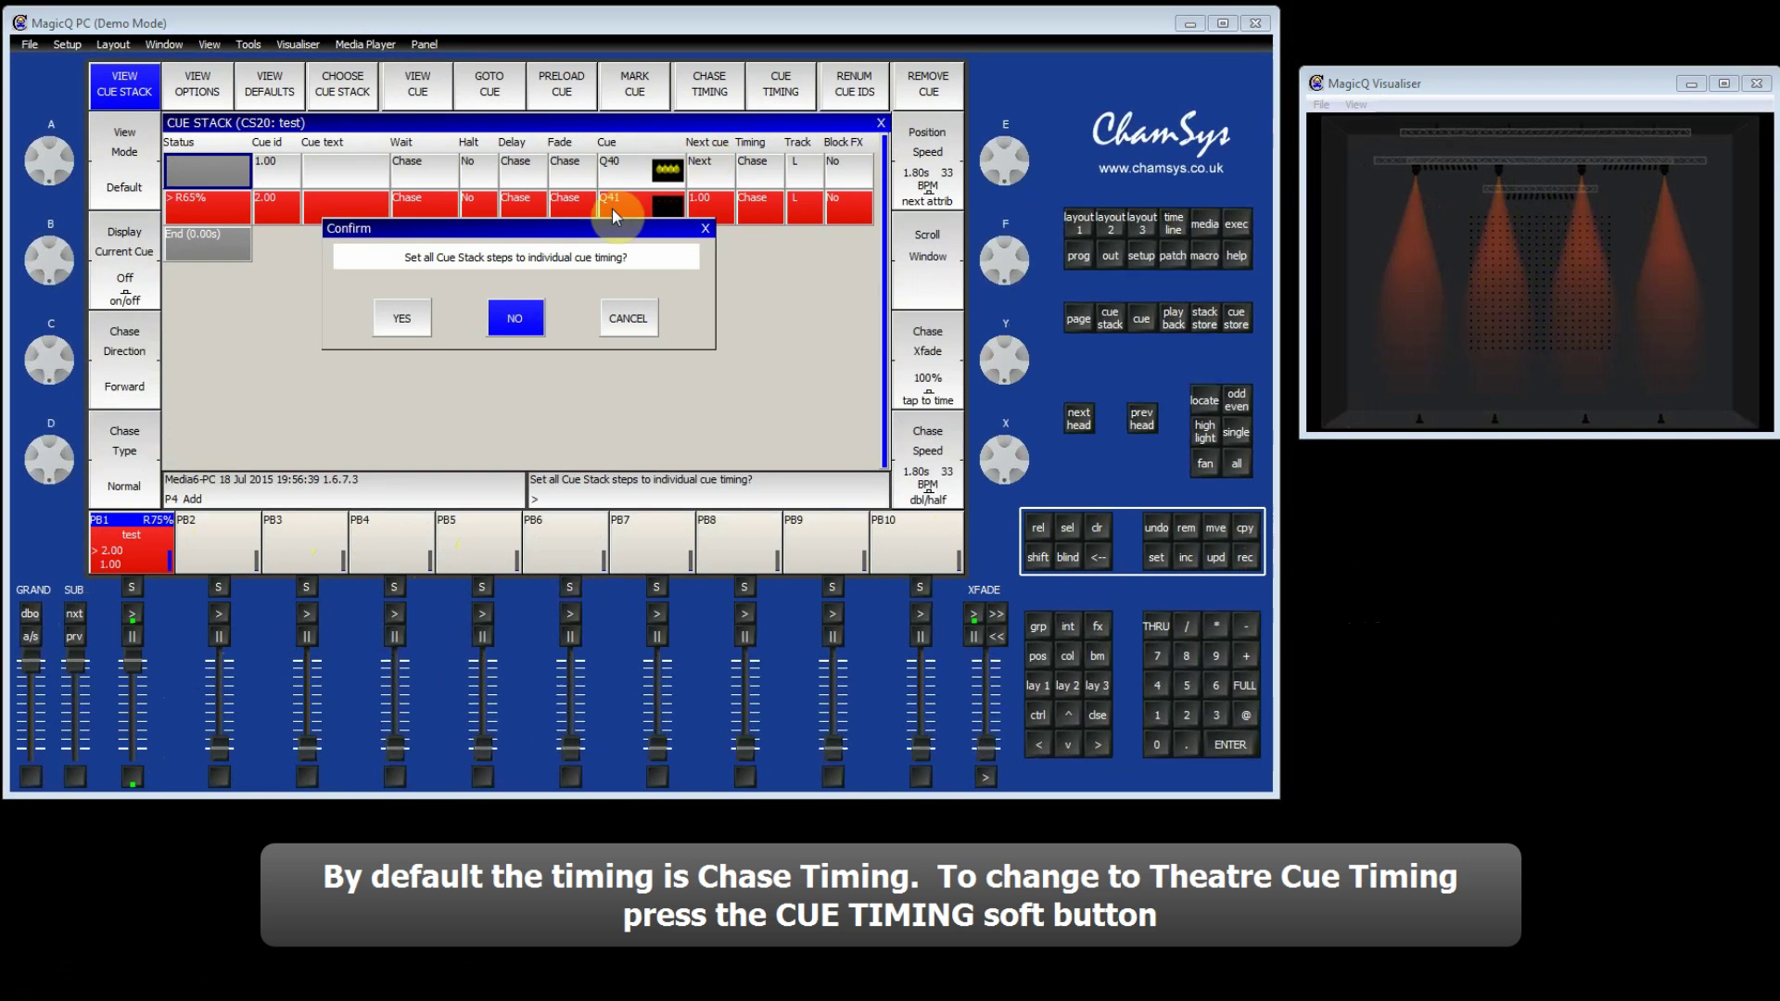
pyautogui.click(403, 319)
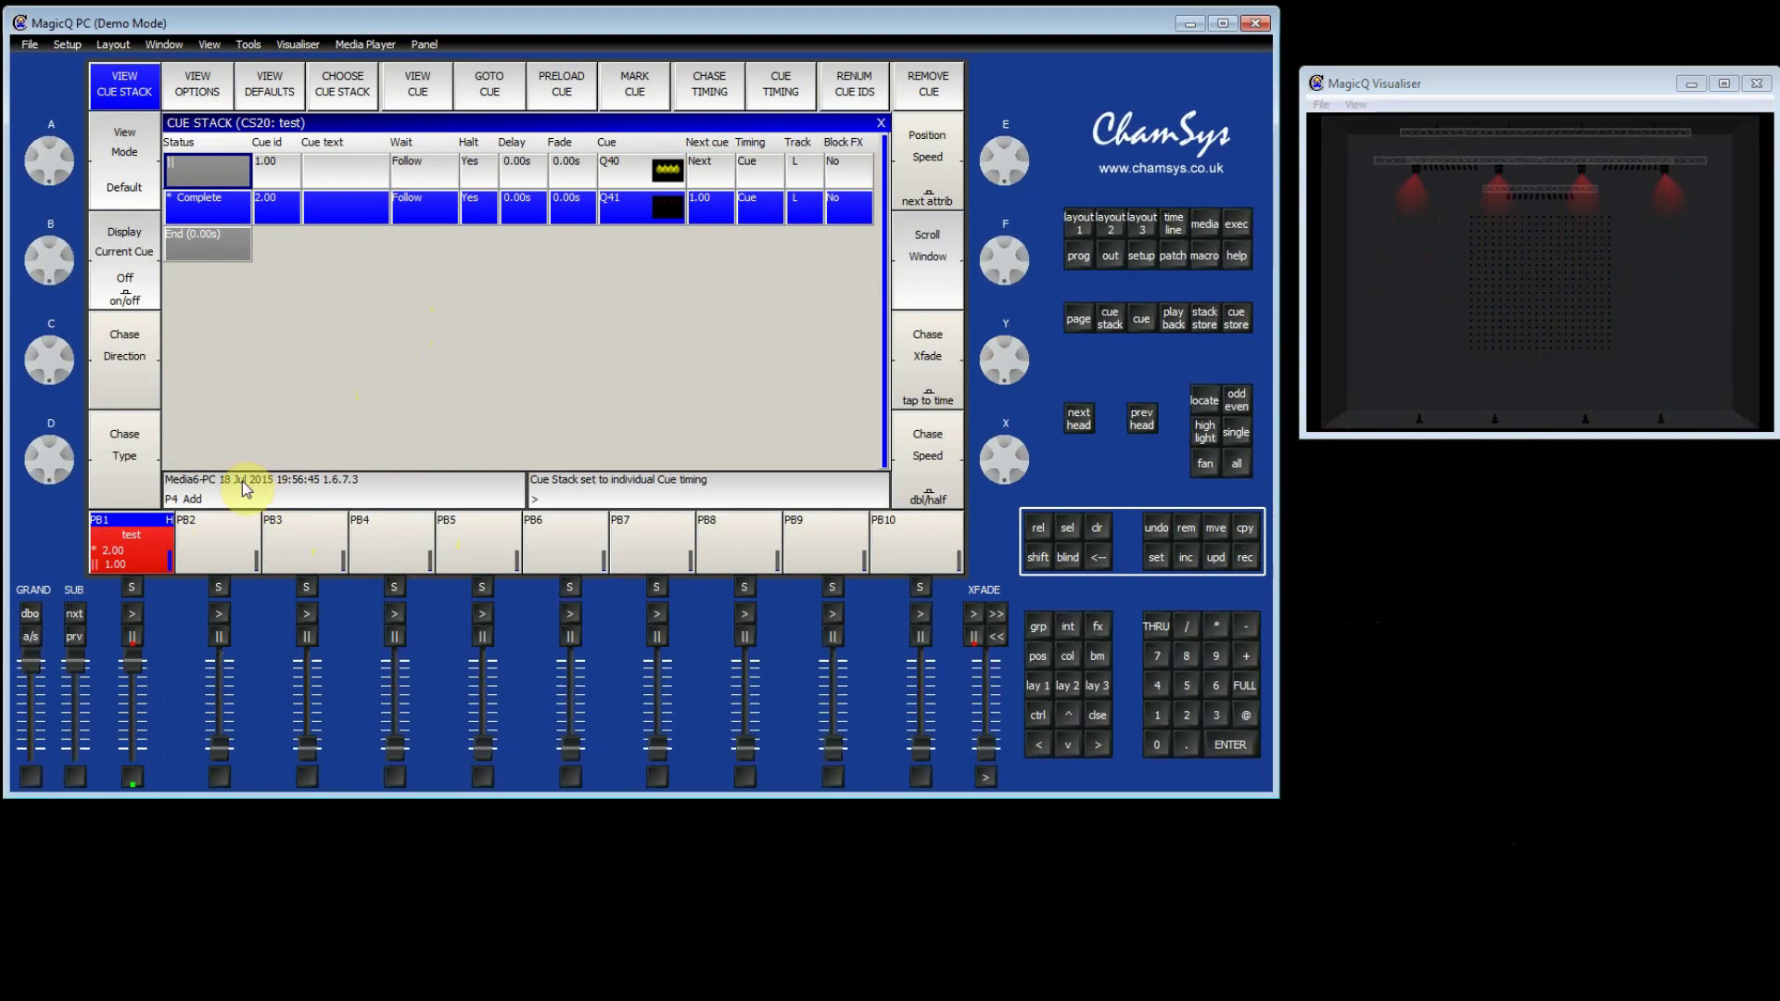
pyautogui.click(136, 613)
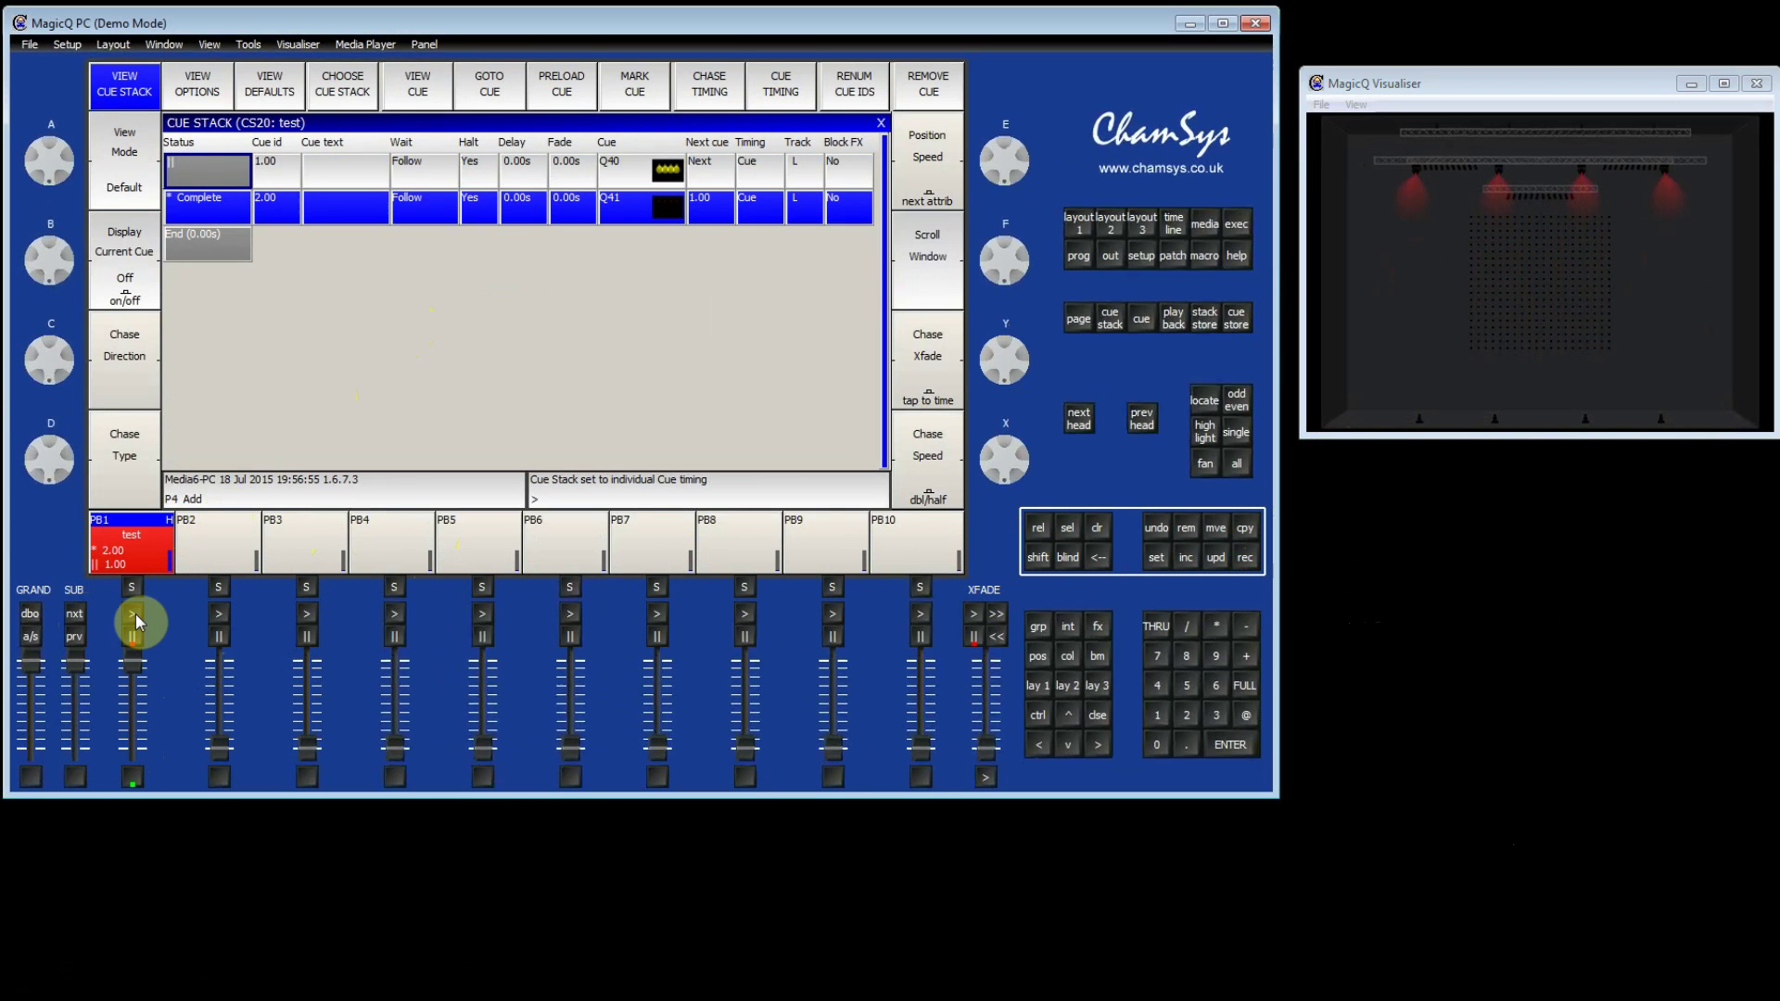
pyautogui.click(134, 616)
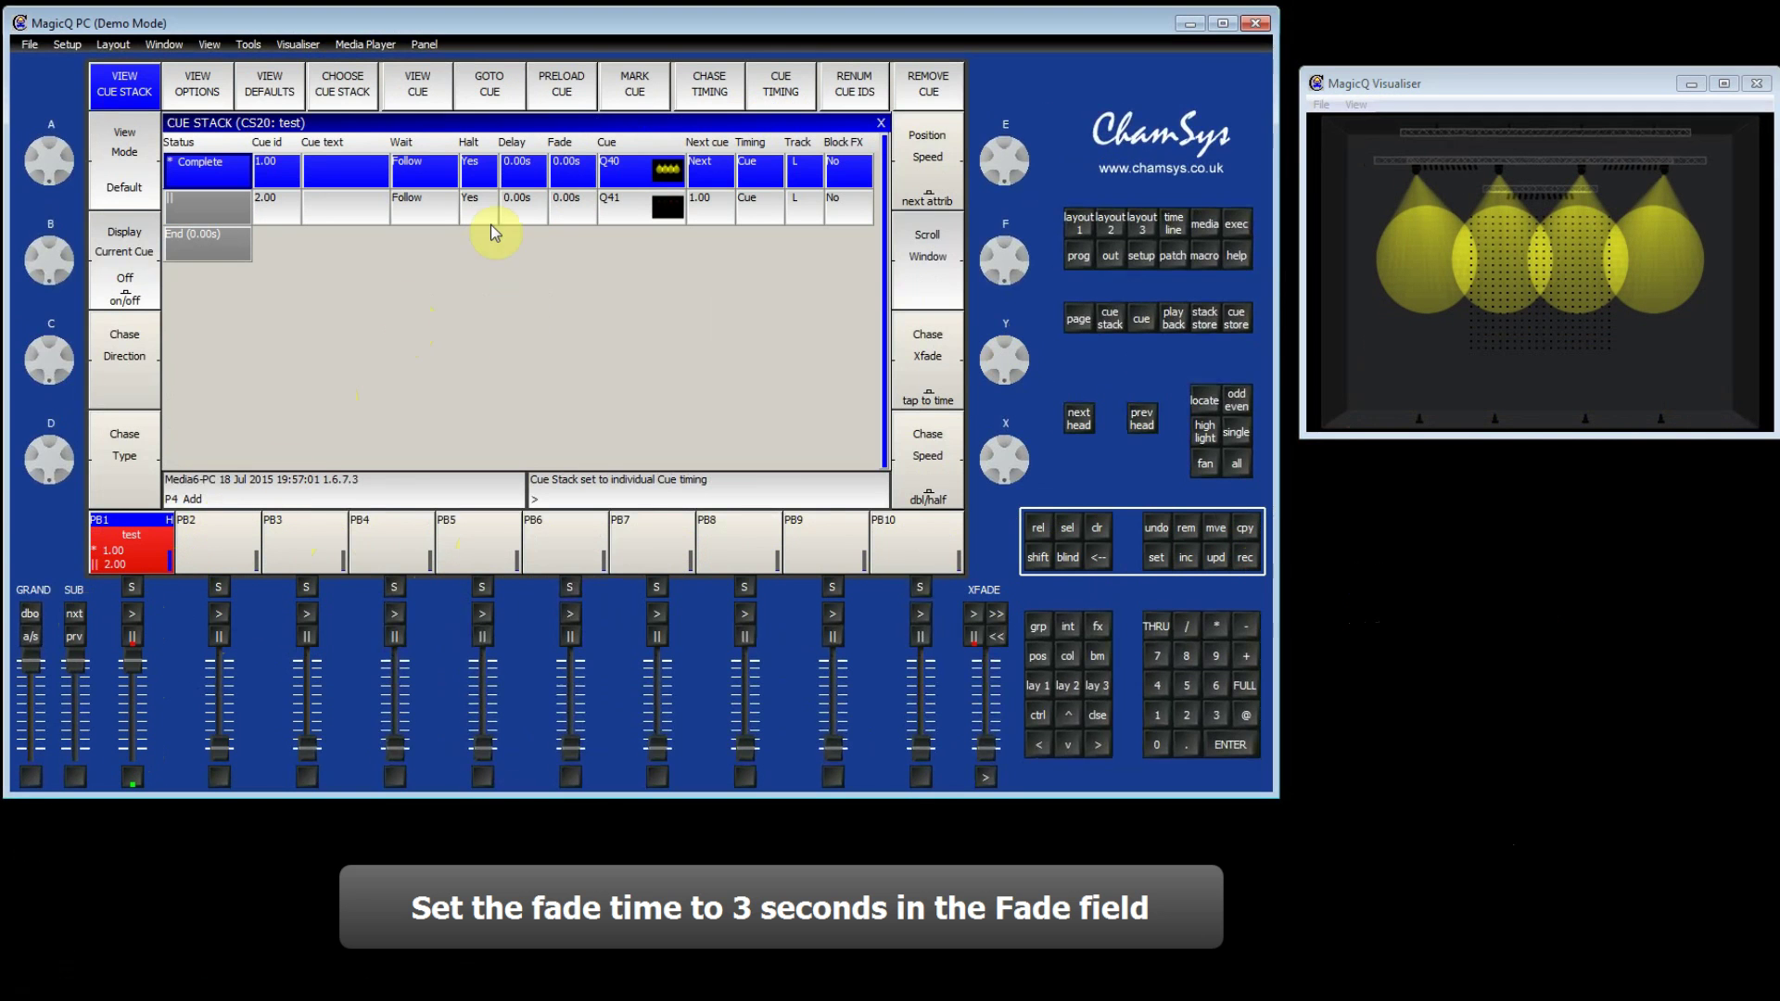
# Step: Set the fade time of cues 1.00 and 2.00 to 3 seconds and play both cues in turn on Playback 1
pyautogui.moveTo(572, 171); pyautogui.dragTo(572, 212)
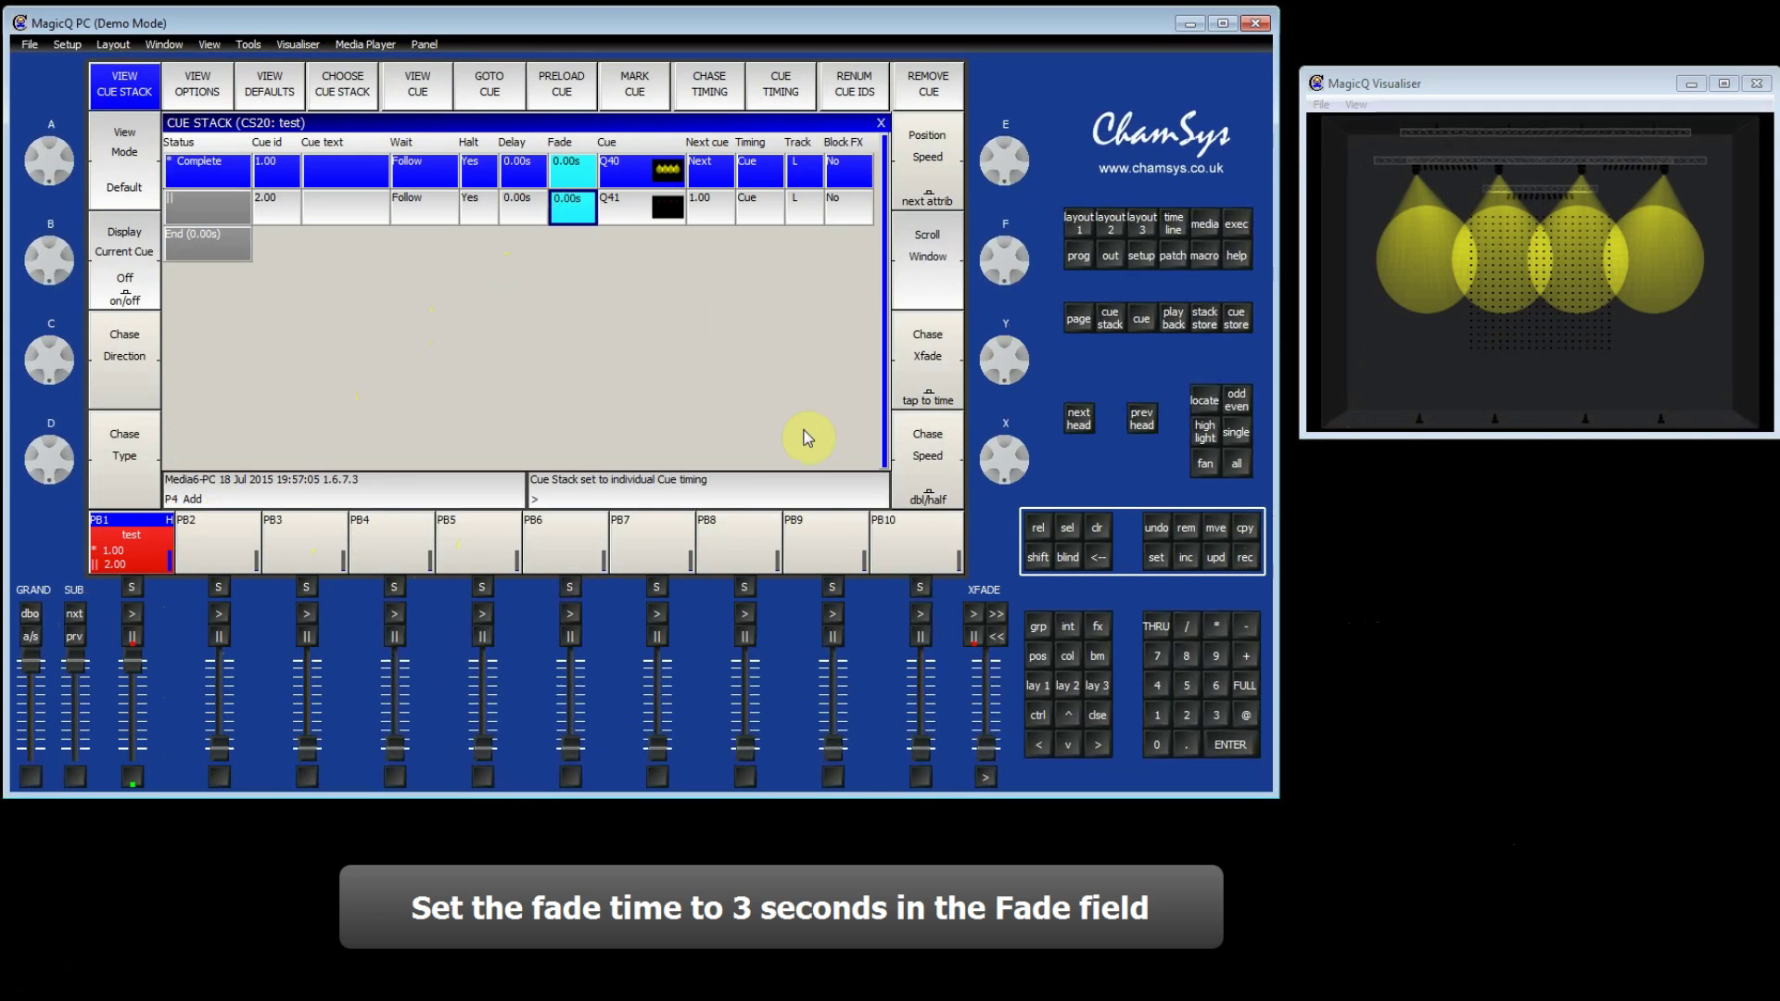
pyautogui.click(1215, 714)
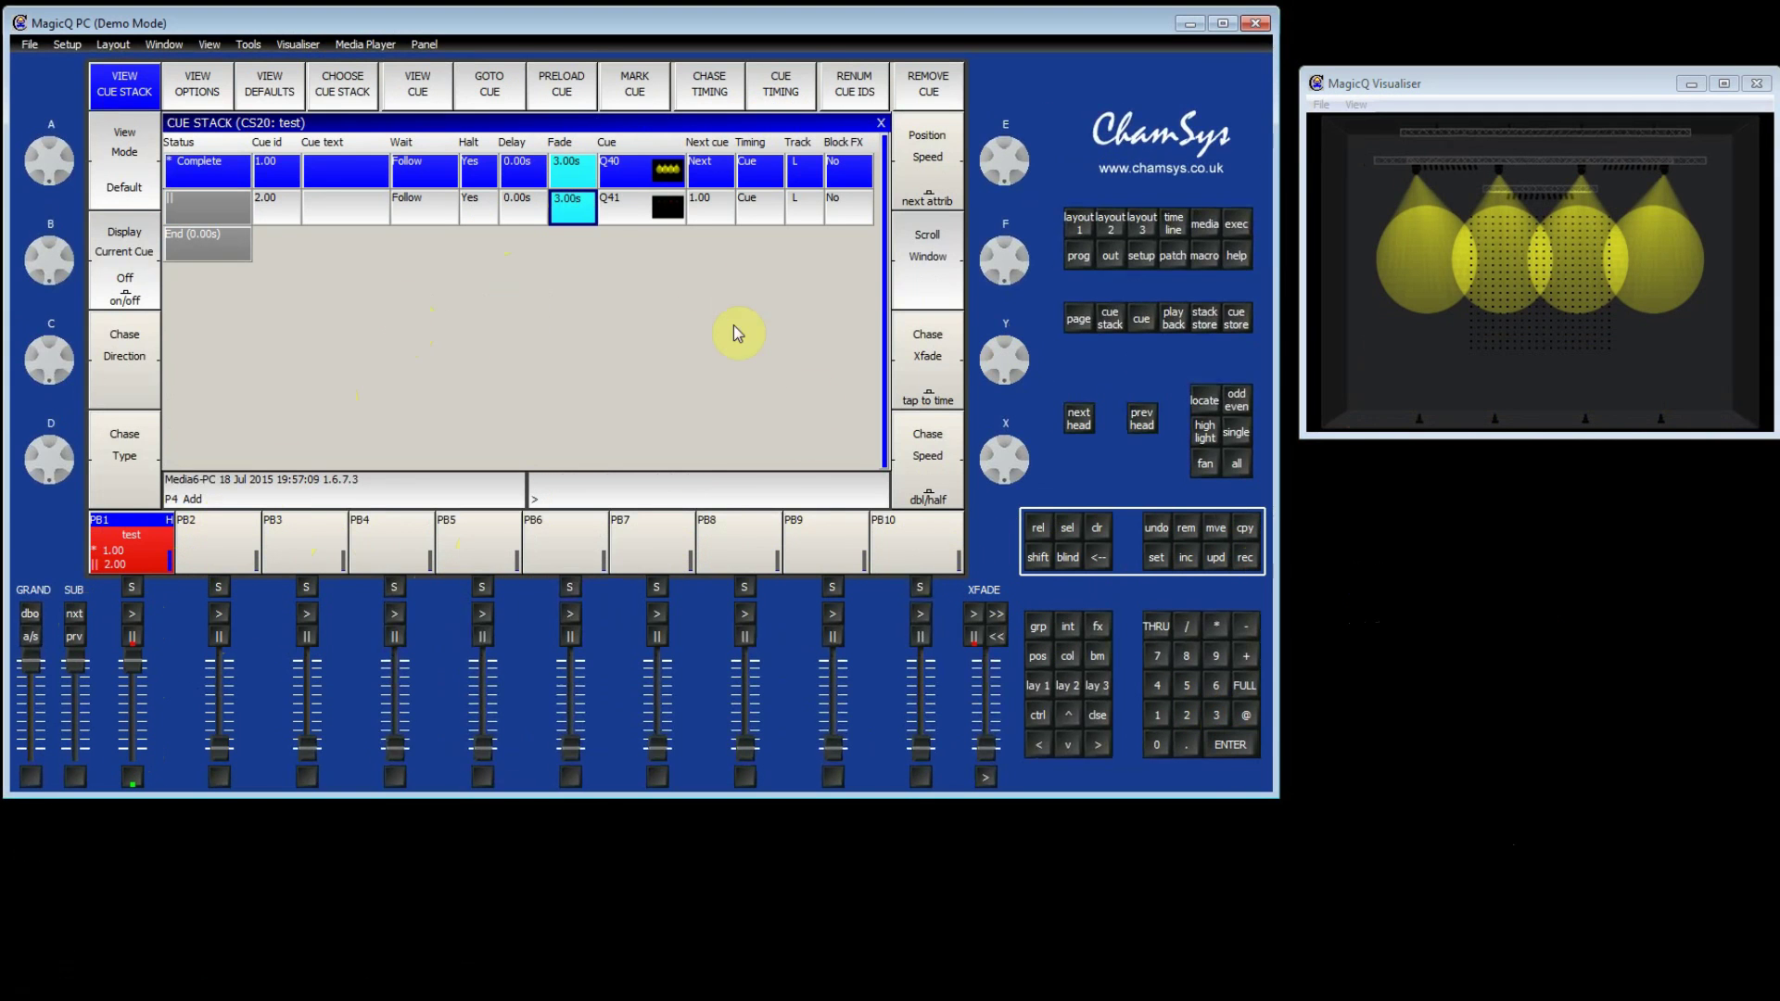
pyautogui.click(589, 203)
pyautogui.click(591, 197)
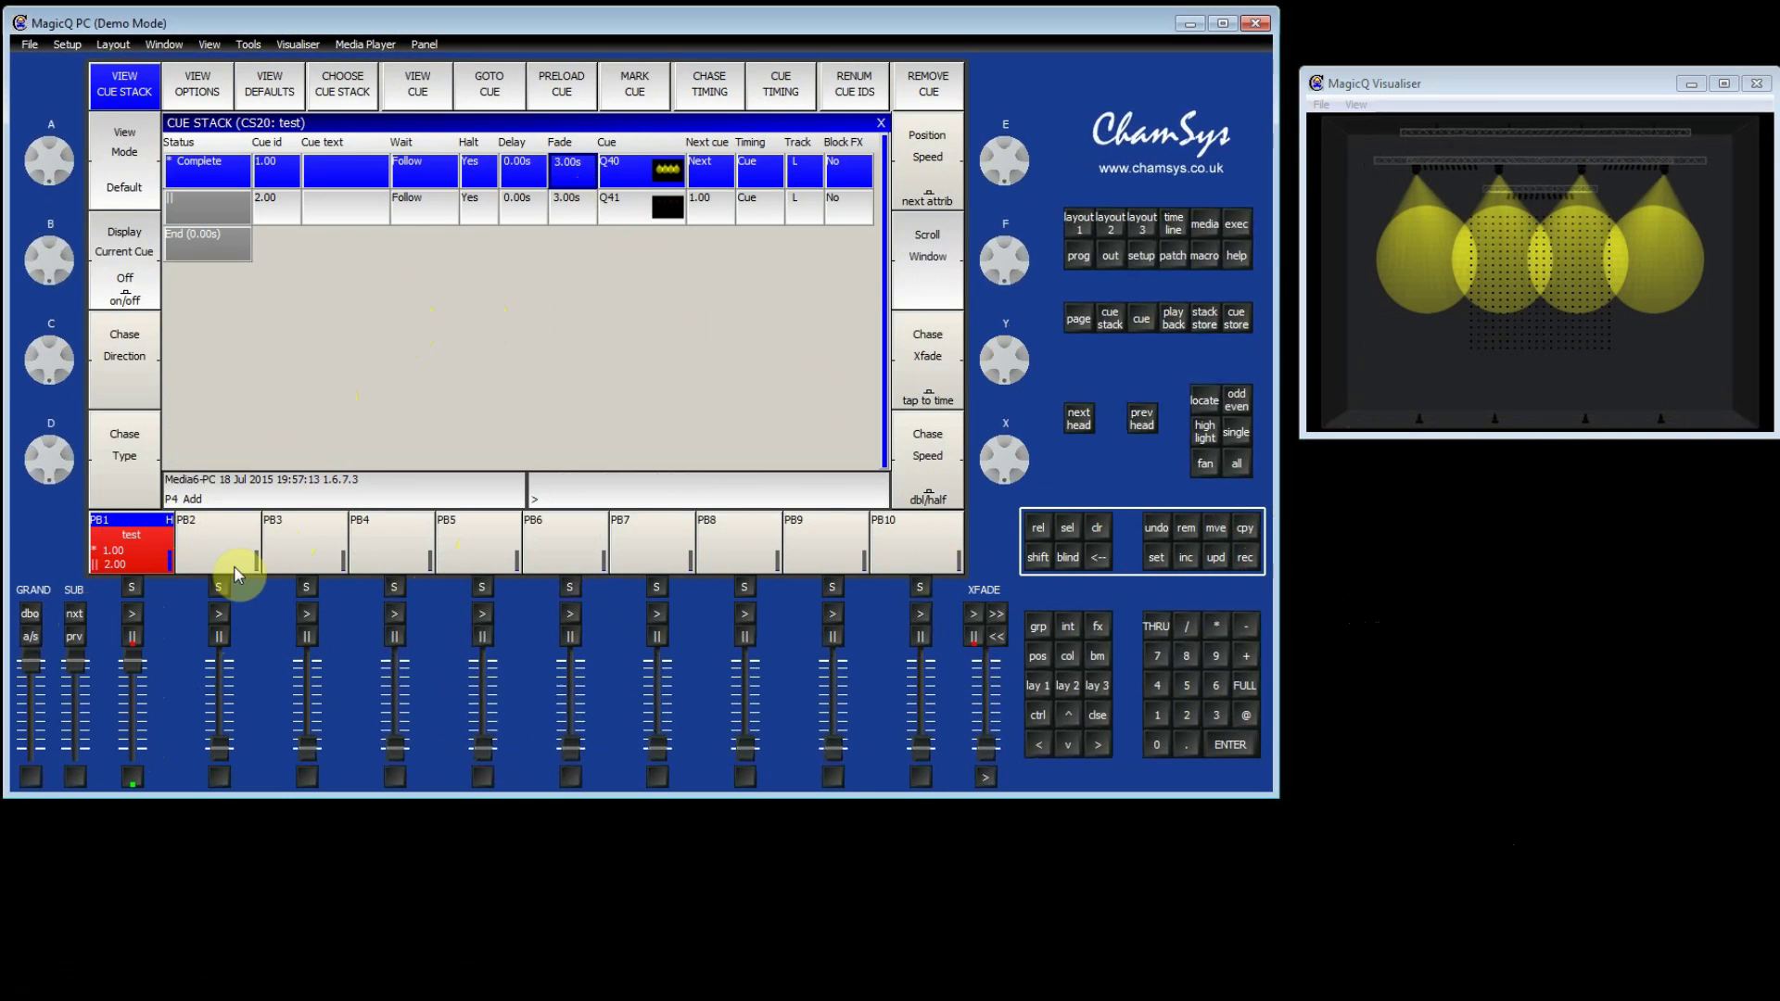
pyautogui.click(134, 618)
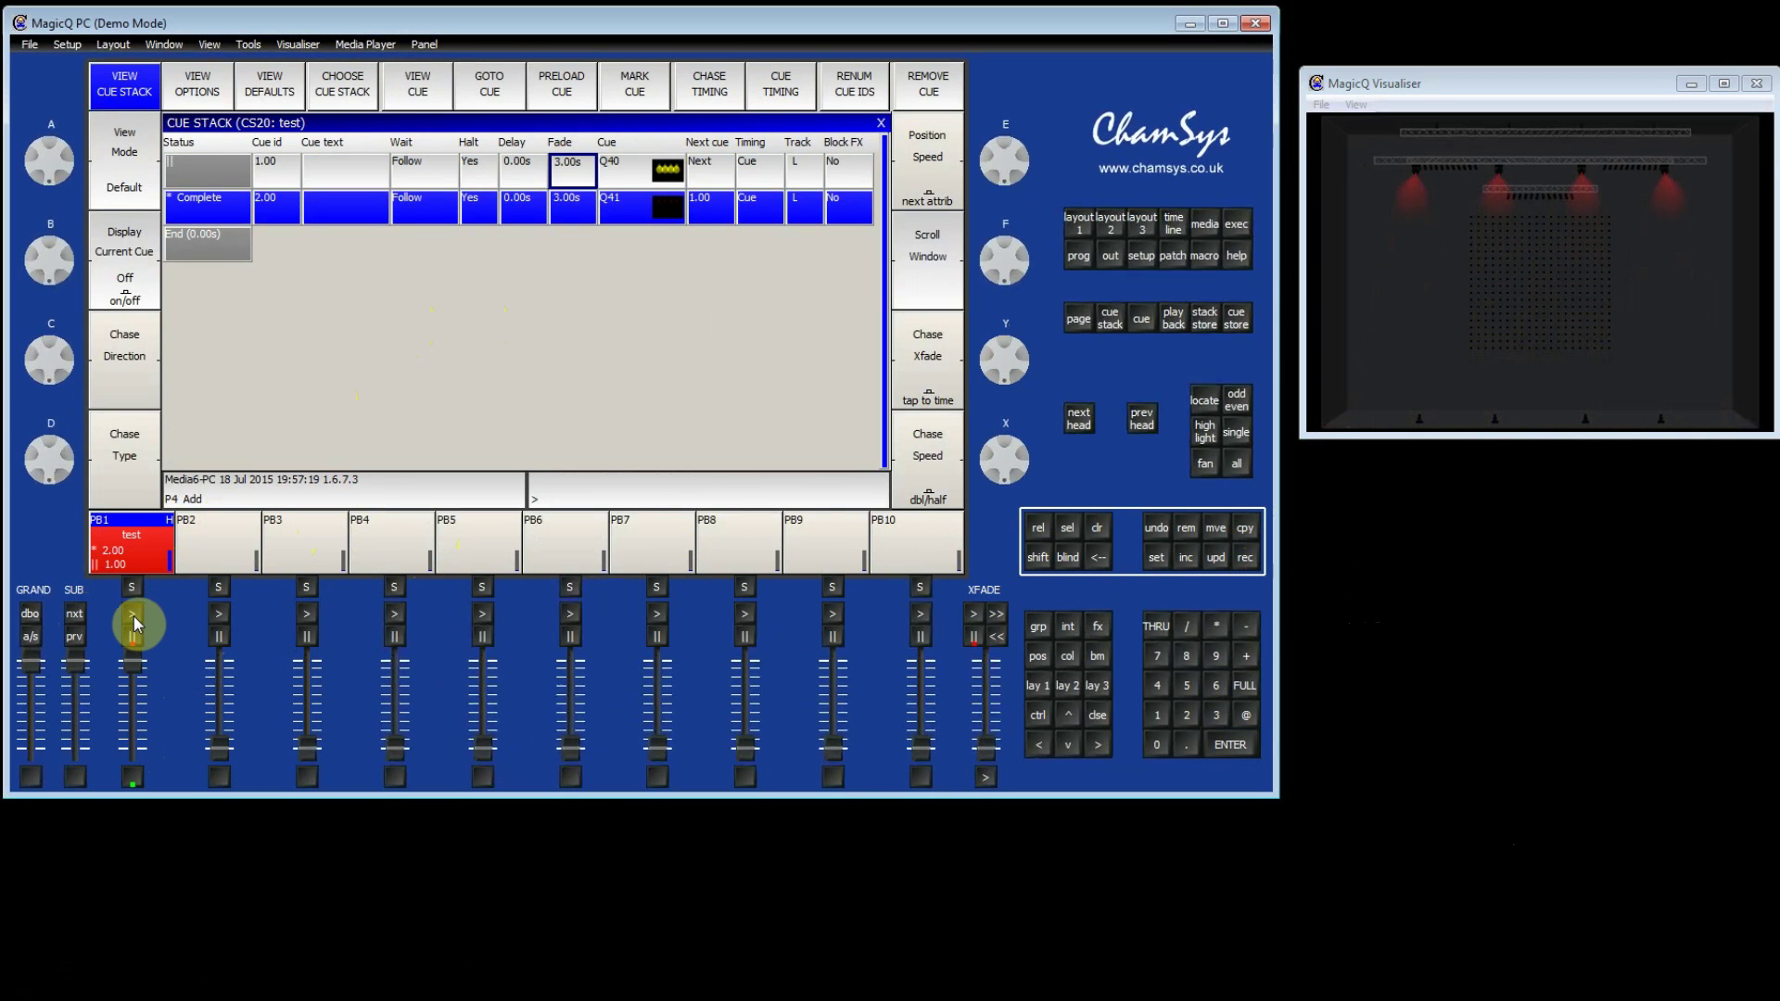
pyautogui.click(133, 617)
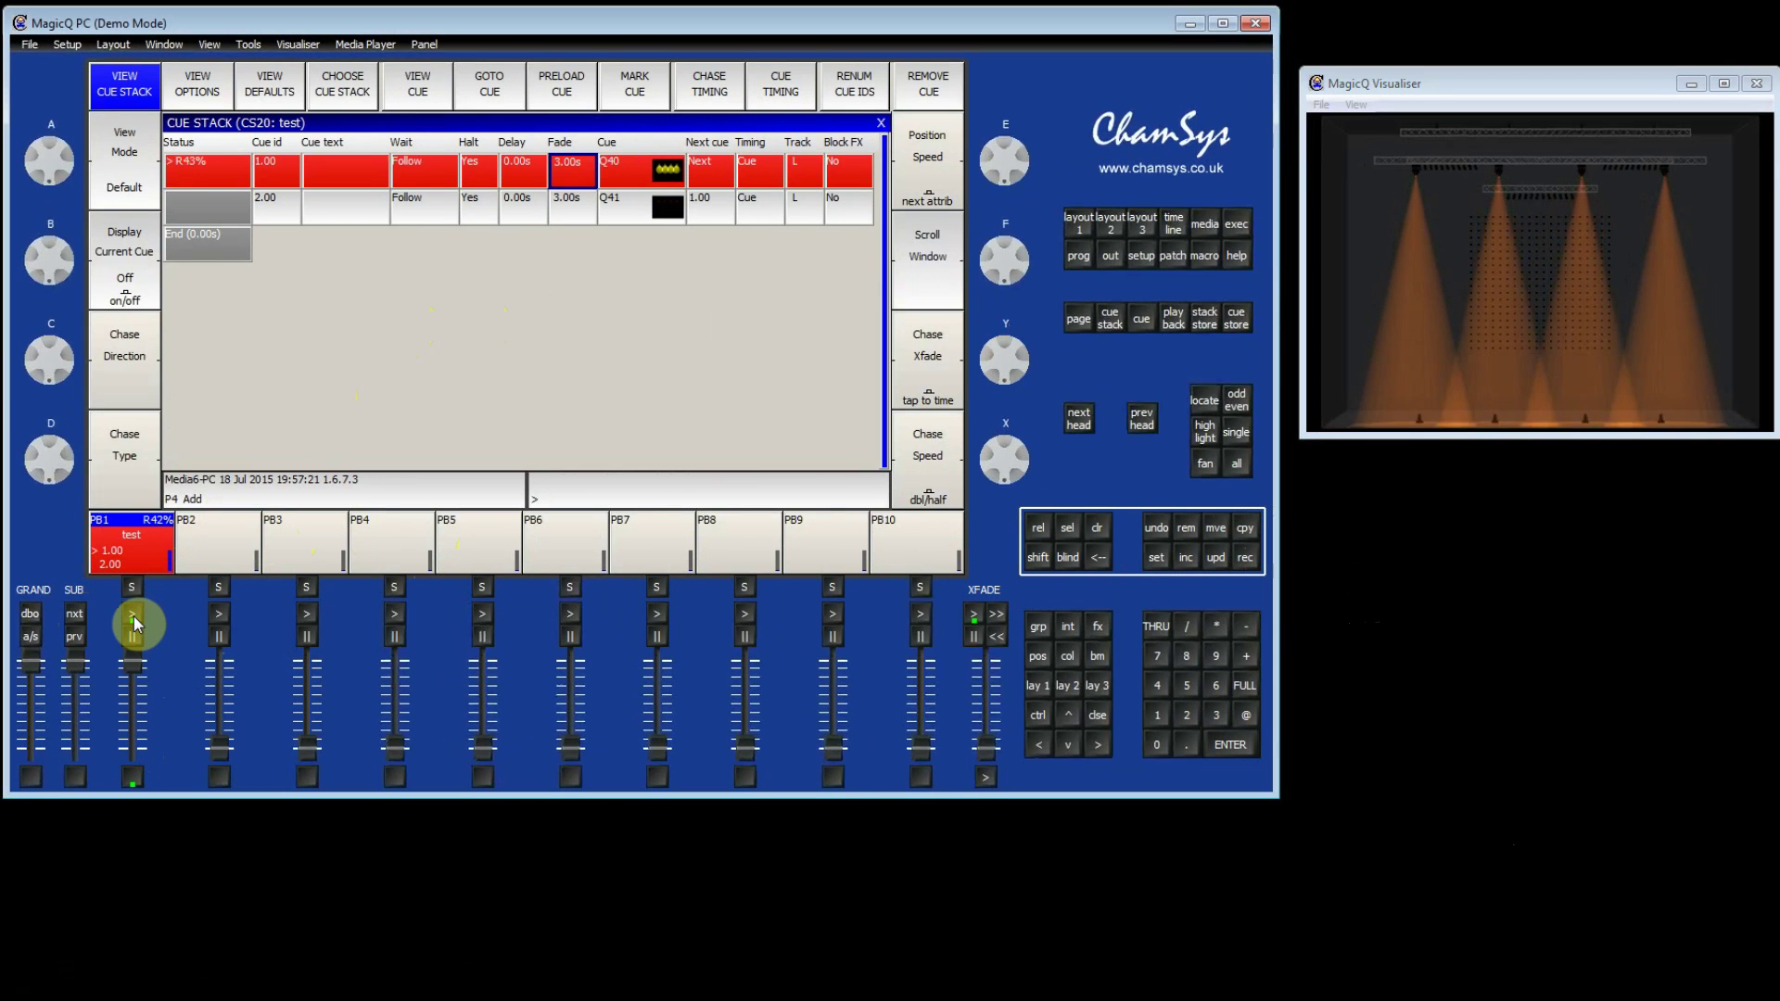